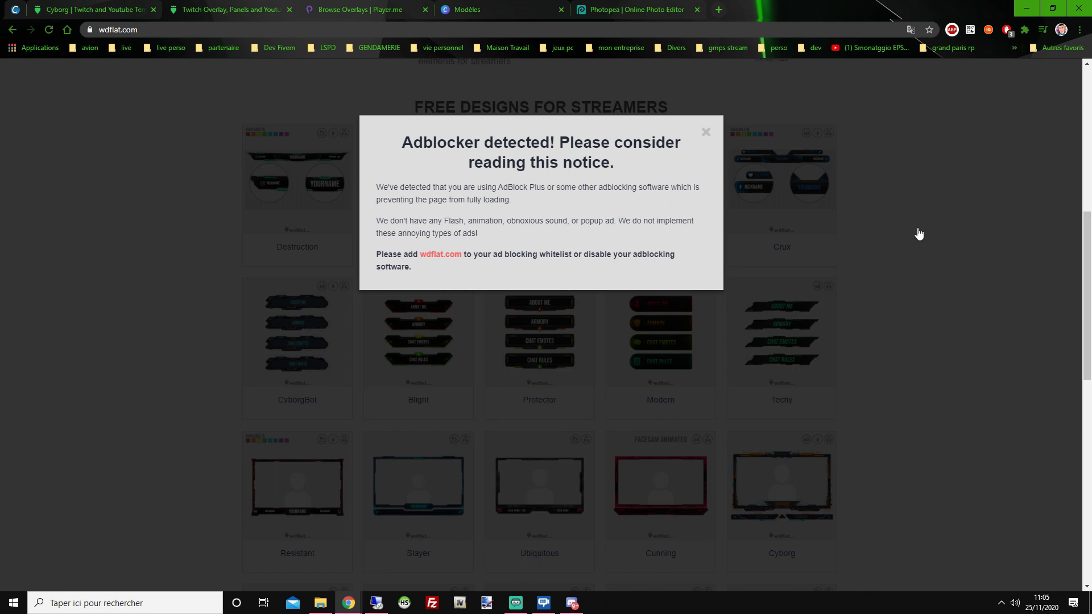
# Browse the free streamer designs on wdflat.com and view the Compact Game product page before returning to the list.
pyautogui.scroll(-7, 873, 380)
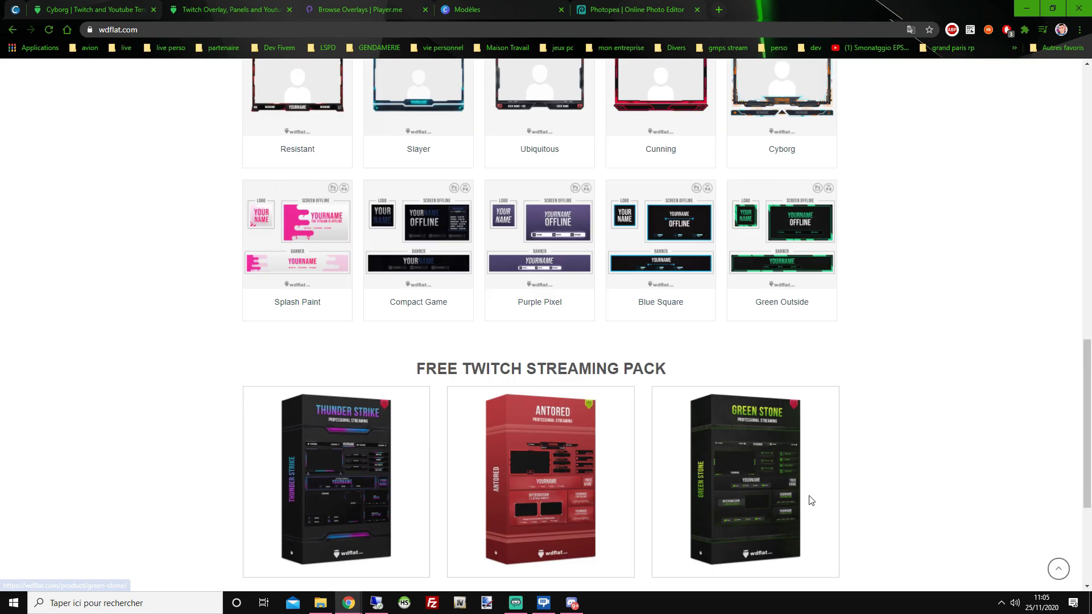
pyautogui.scroll(1, 809, 500)
pyautogui.click(408, 288)
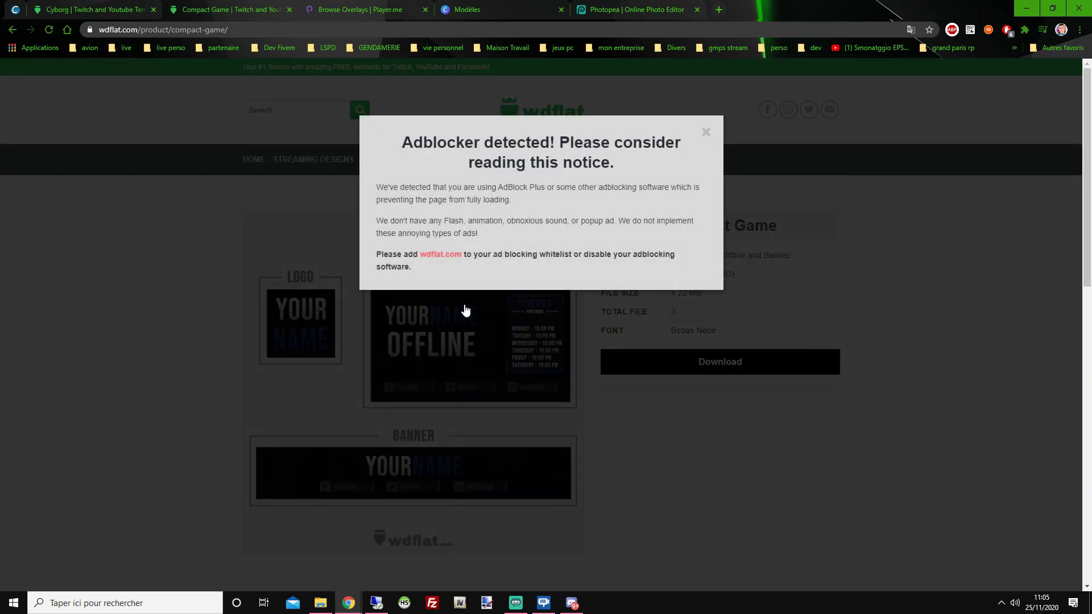
pyautogui.click(137, 214)
pyautogui.click(11, 31)
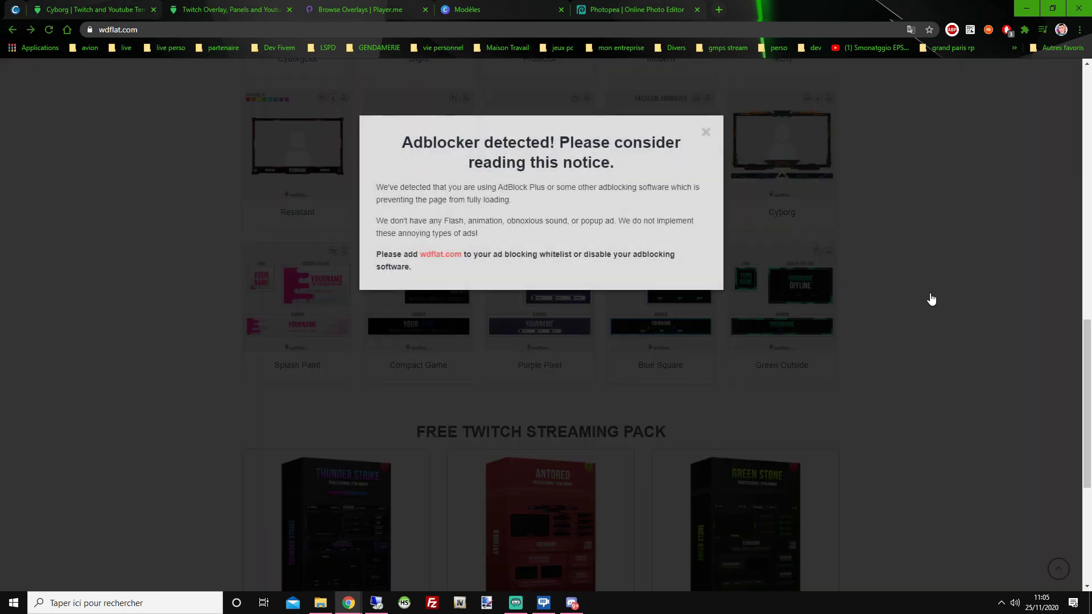
# Browse further through the logo, offline screen and banner designs, open the Light Blue product page and dismiss the adblocker notice.
pyautogui.click(859, 312)
pyautogui.click(844, 305)
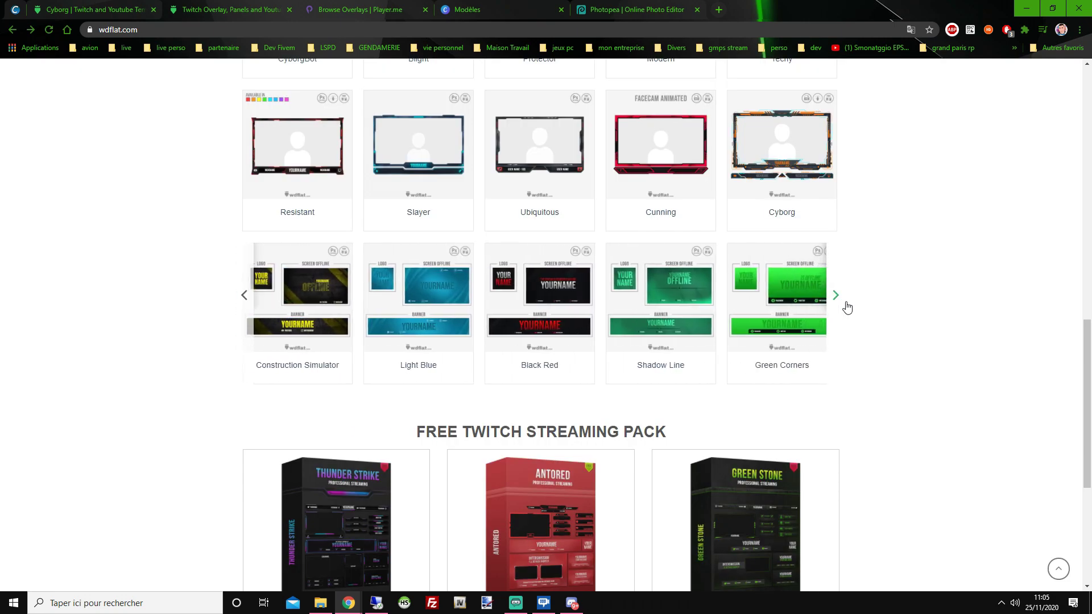
pyautogui.click(848, 307)
pyautogui.click(847, 307)
pyautogui.click(847, 307)
pyautogui.click(848, 307)
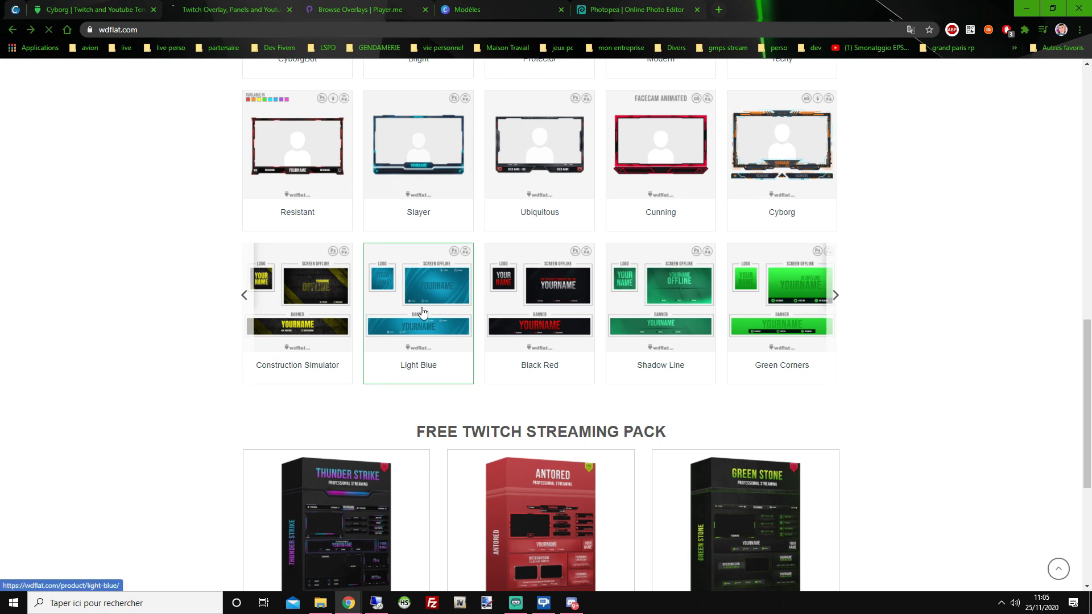
pyautogui.click(419, 313)
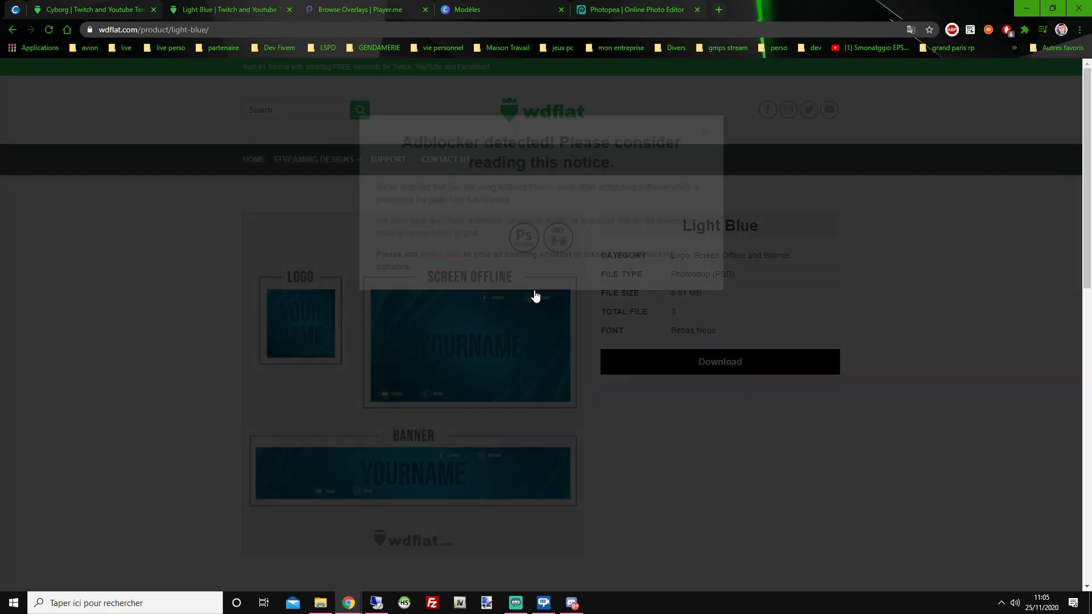
pyautogui.click(851, 278)
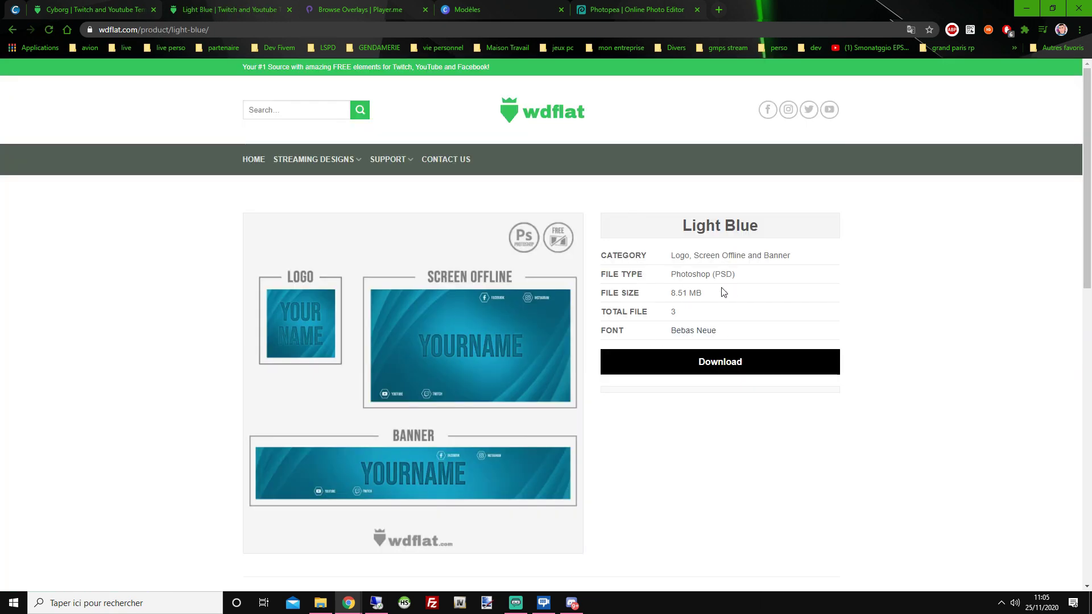
# Download the Light Blue Photoshop (PSD) pack as Light-Blue into the tuto overlay folder.
pyautogui.tripleClick(683, 280)
pyautogui.click(731, 361)
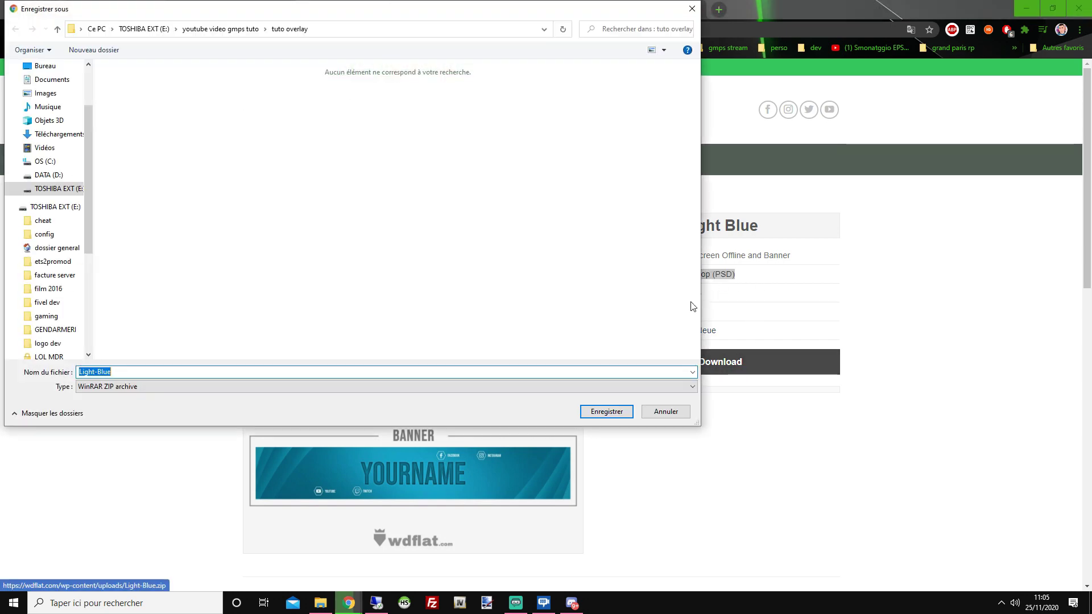
pyautogui.click(607, 411)
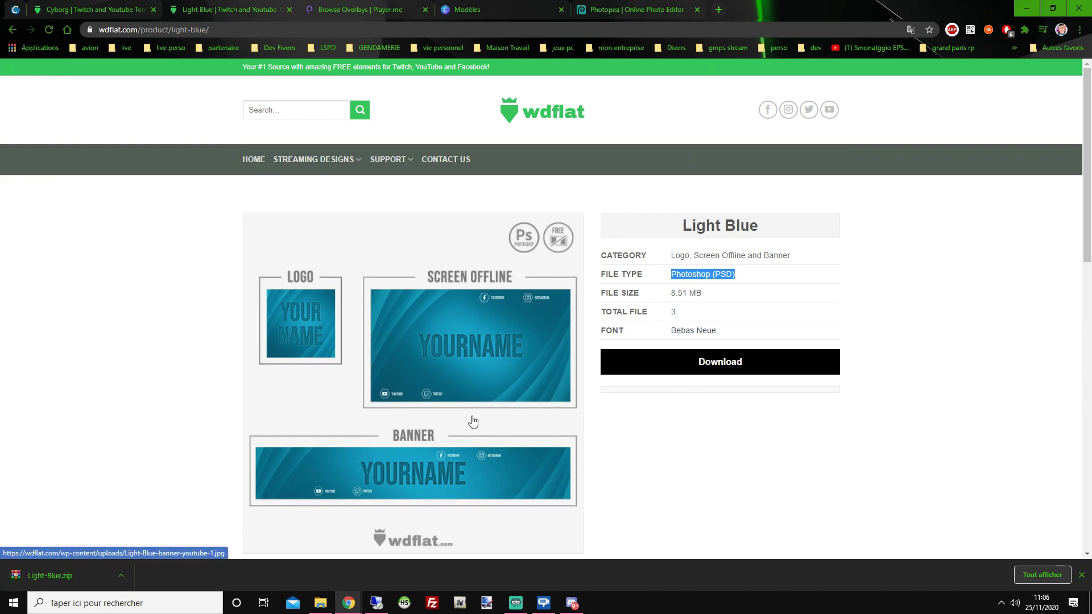
# In File Explorer, extract the Light-Blue archive to its own folder and open the Logo, Screen Offline and Banner subfolder.
pyautogui.hotkey('ctrl', '5')
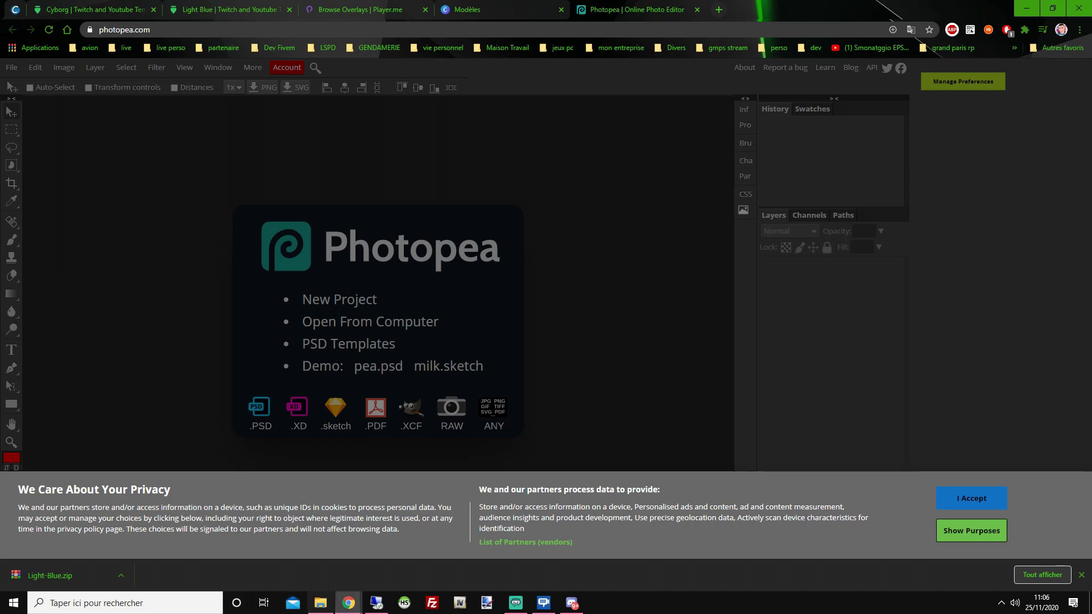
pyautogui.click(320, 603)
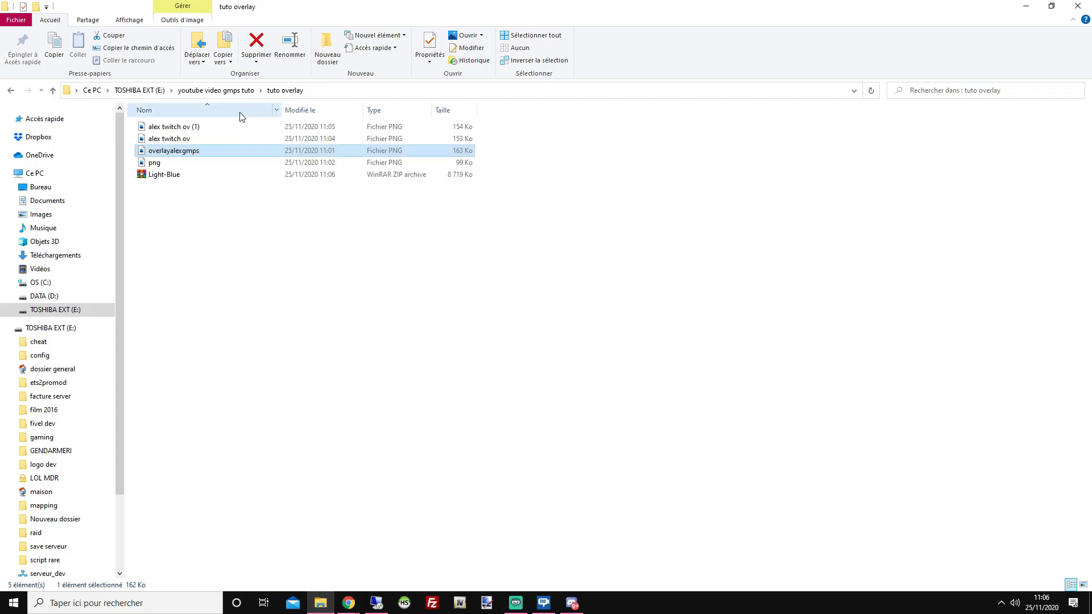
pyautogui.rightClick(175, 176)
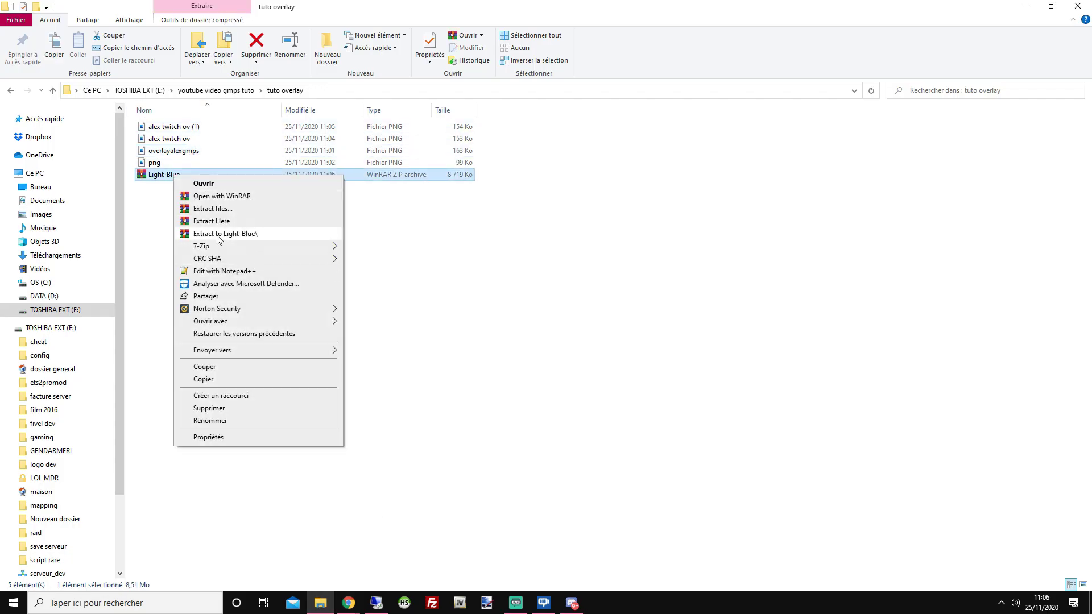
pyautogui.click(273, 234)
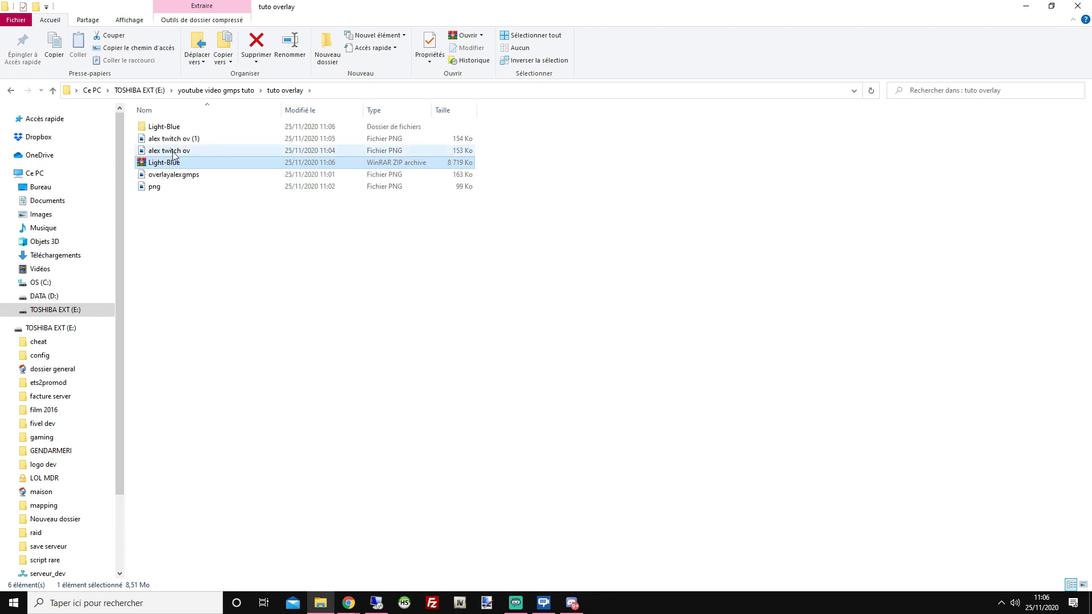
pyautogui.doubleClick(172, 128)
pyautogui.doubleClick(167, 129)
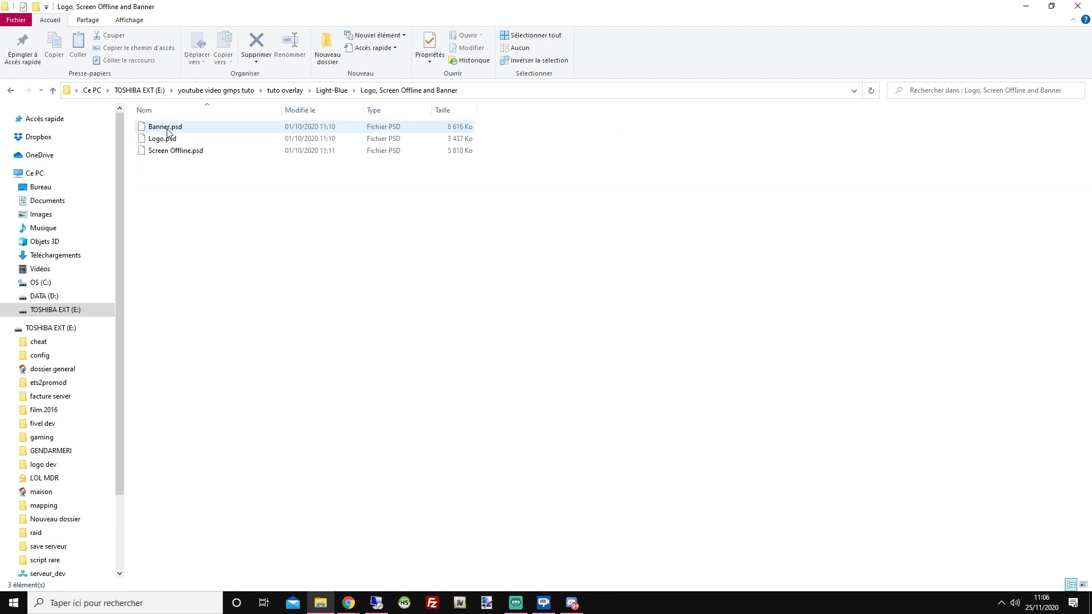
# Try to load Banner.psd from the extracted folder into Photopea in the browser.
pyautogui.click(168, 151)
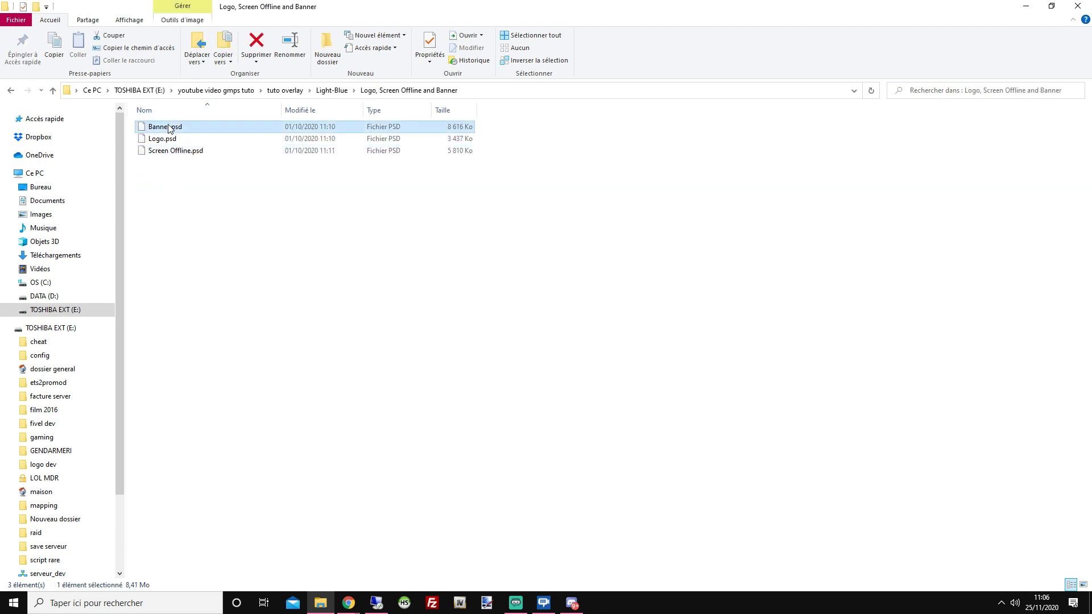
pyautogui.click(222, 138)
pyautogui.moveTo(200, 127); pyautogui.dragTo(336, 256)
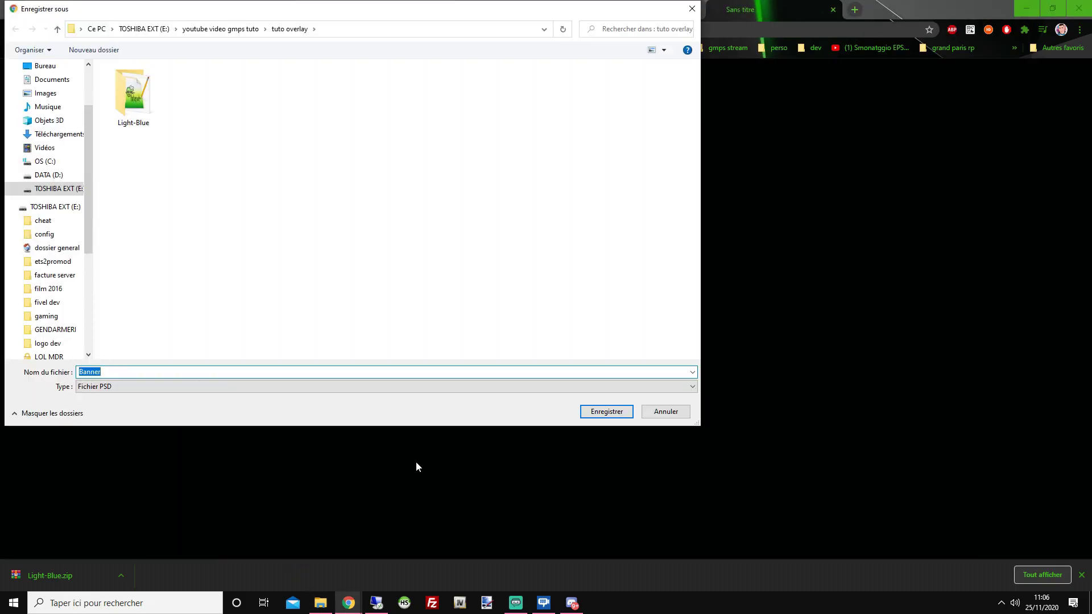
pyautogui.click(668, 413)
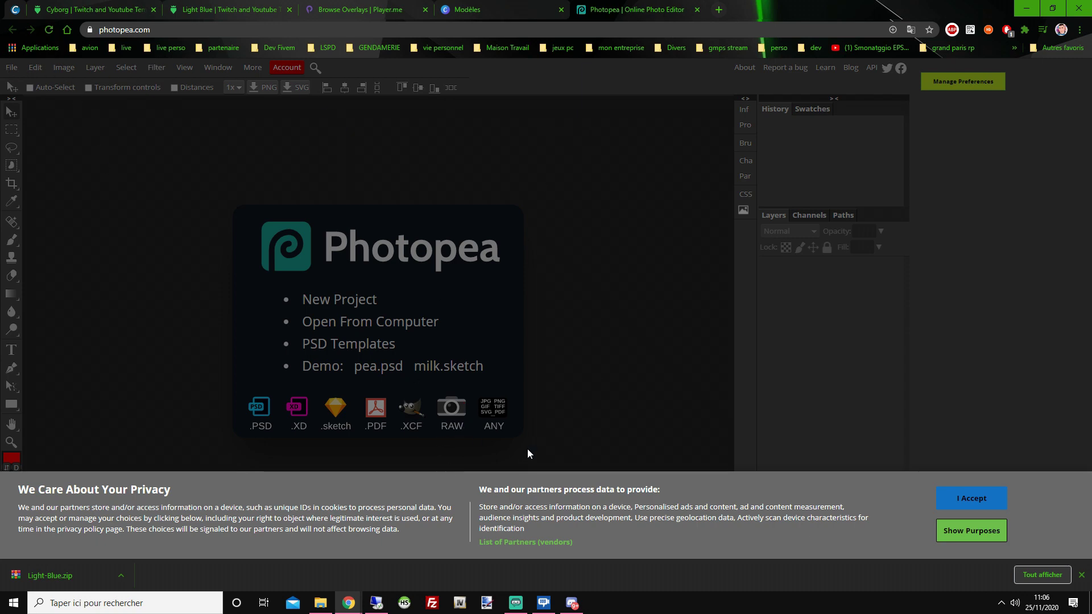
# Accept Photopea's privacy notice and open Logo.psd from the extracted Light-Blue folder.
pyautogui.click(947, 498)
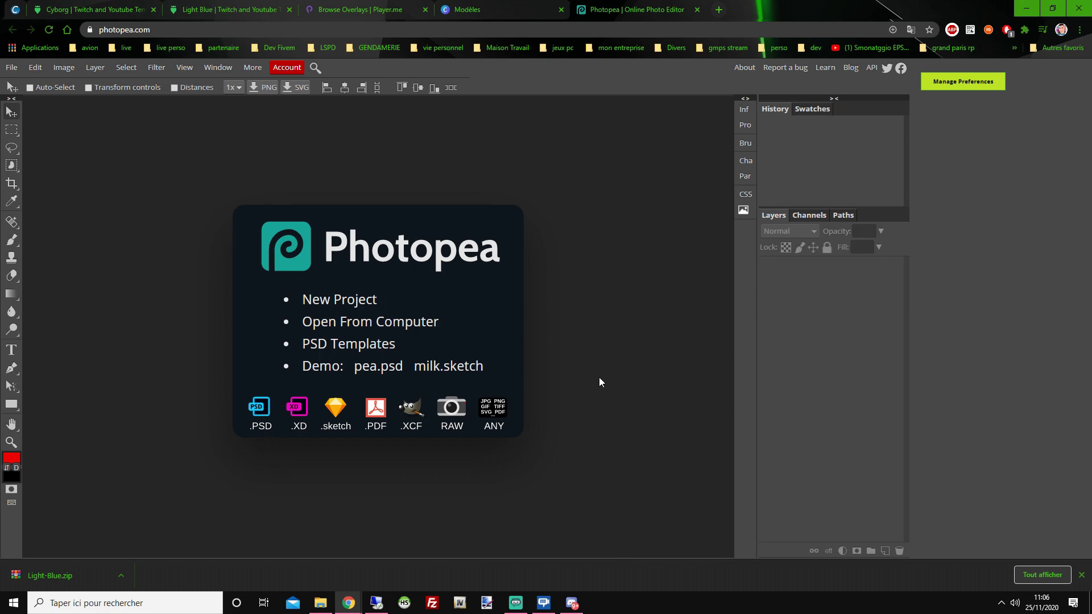
pyautogui.click(12, 67)
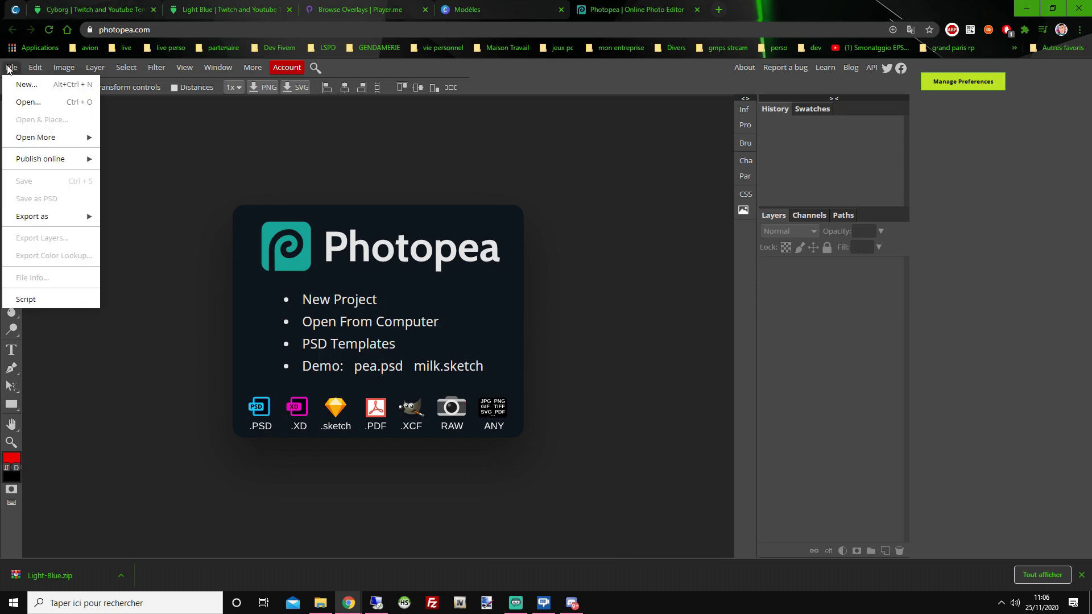
pyautogui.click(21, 108)
pyautogui.doubleClick(145, 108)
pyautogui.doubleClick(139, 83)
pyautogui.doubleClick(128, 95)
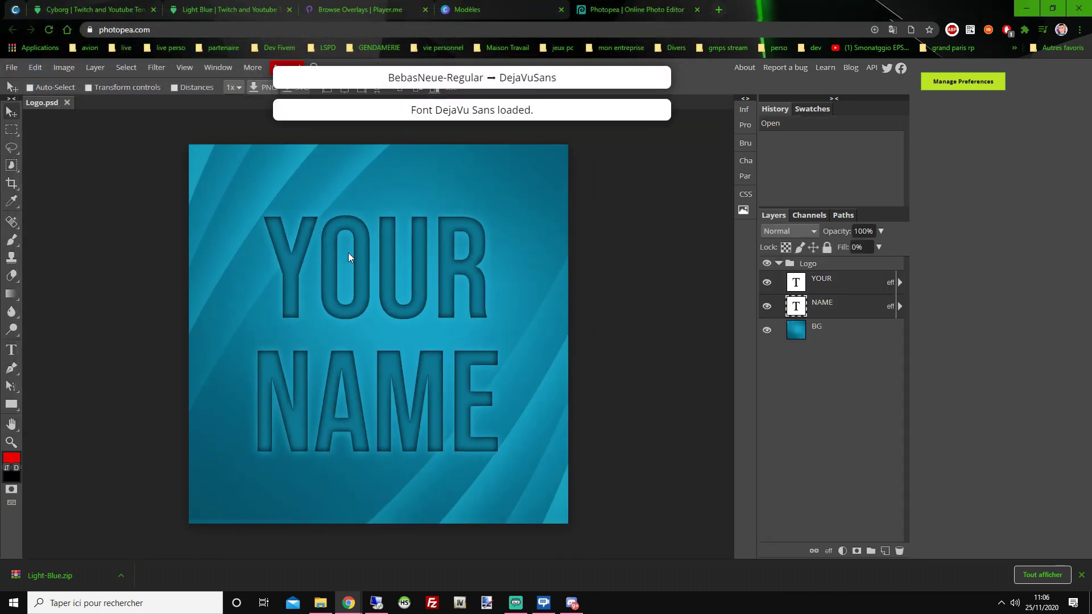
# Replace the YOUR text in the logo with the streamer's first name in lowercase.
pyautogui.click(349, 256)
pyautogui.doubleClick(368, 263)
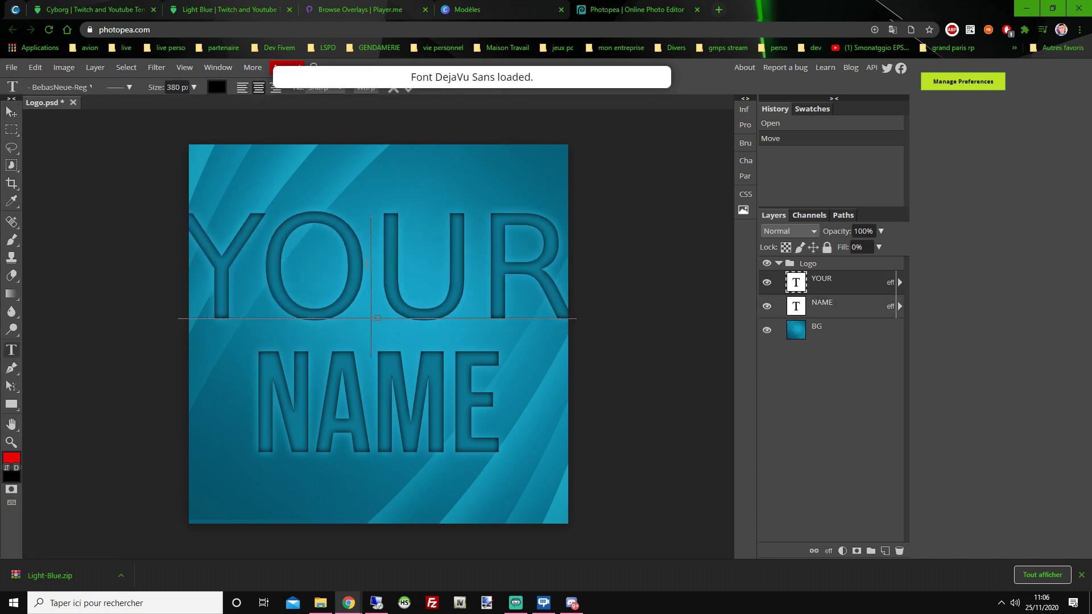
pyautogui.click(293, 256)
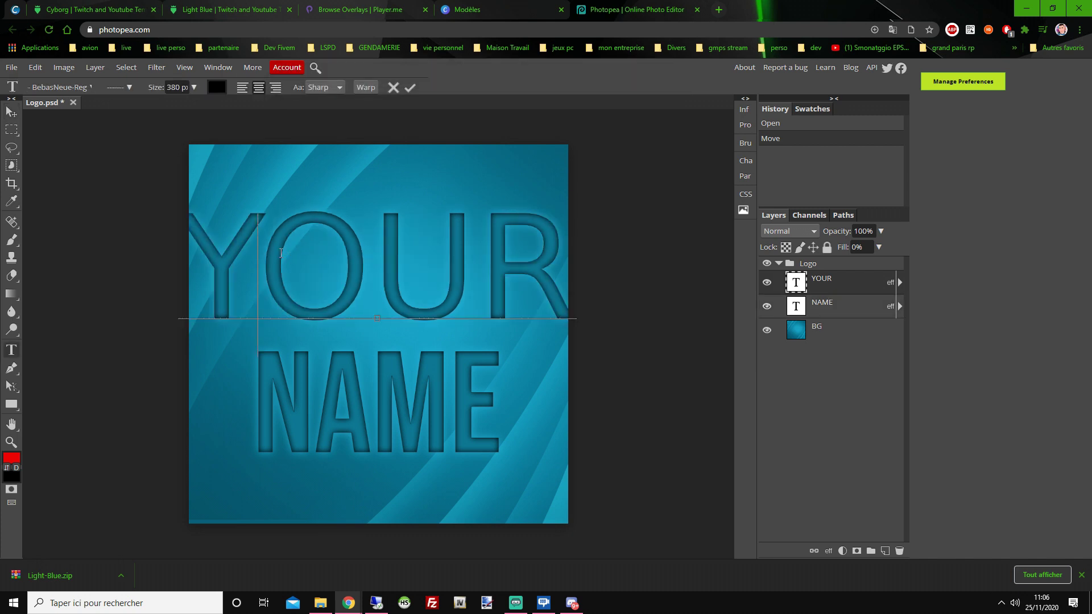
pyautogui.press('Delete')
pyautogui.press('BackSpace')
pyautogui.press('Delete')
pyautogui.press('Delete')
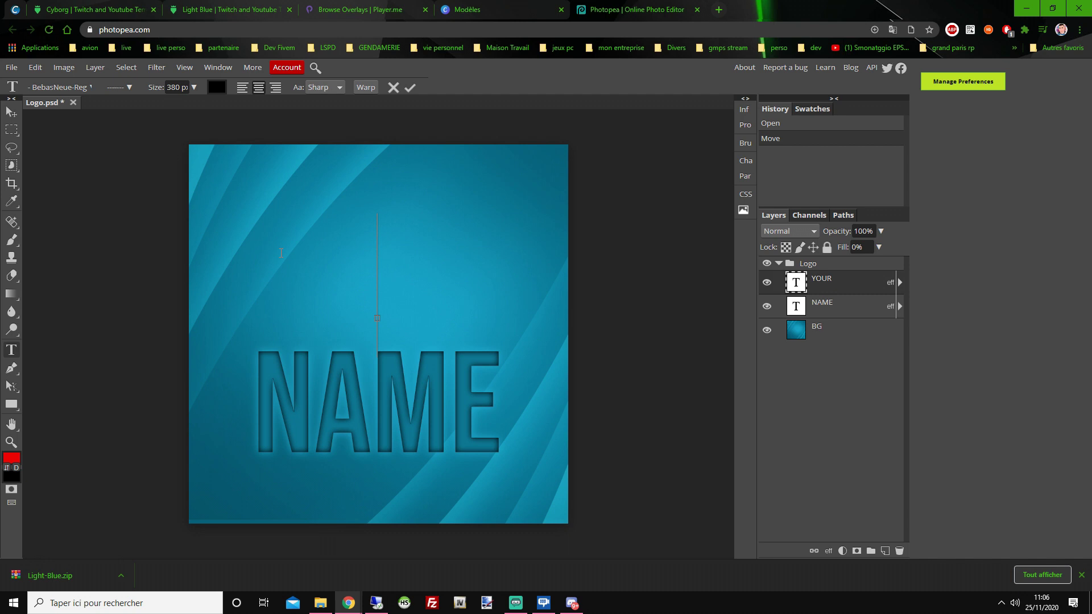
pyautogui.write('alex')
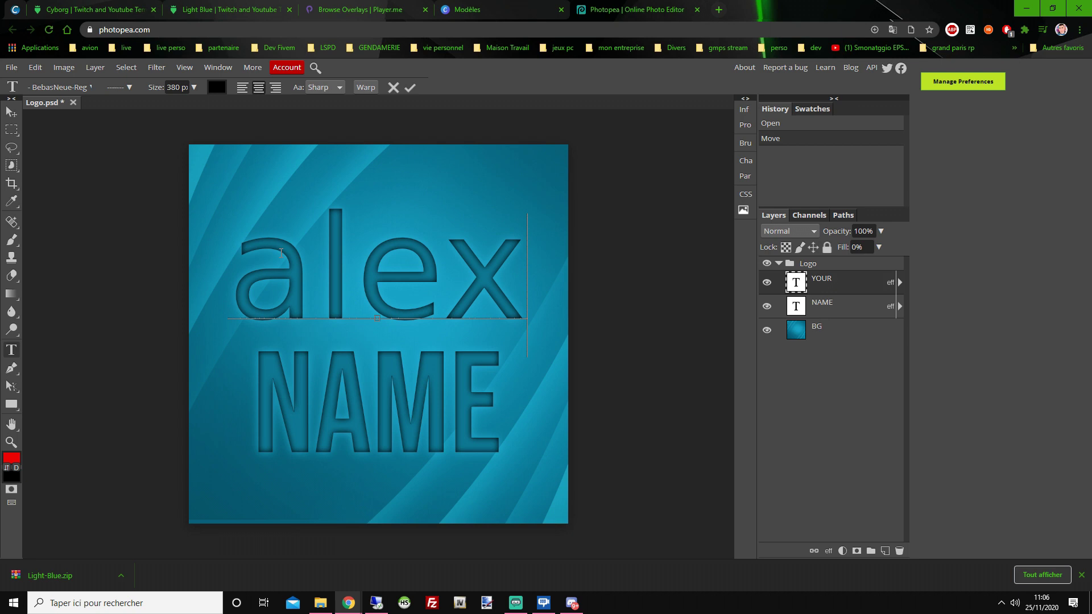
# Retype the streamer's first name in capitals on the logo's upper text line and commit the text.
pyautogui.press('BackSpace')
pyautogui.press('BackSpace')
pyautogui.press('BackSpace')
pyautogui.press('BackSpace')
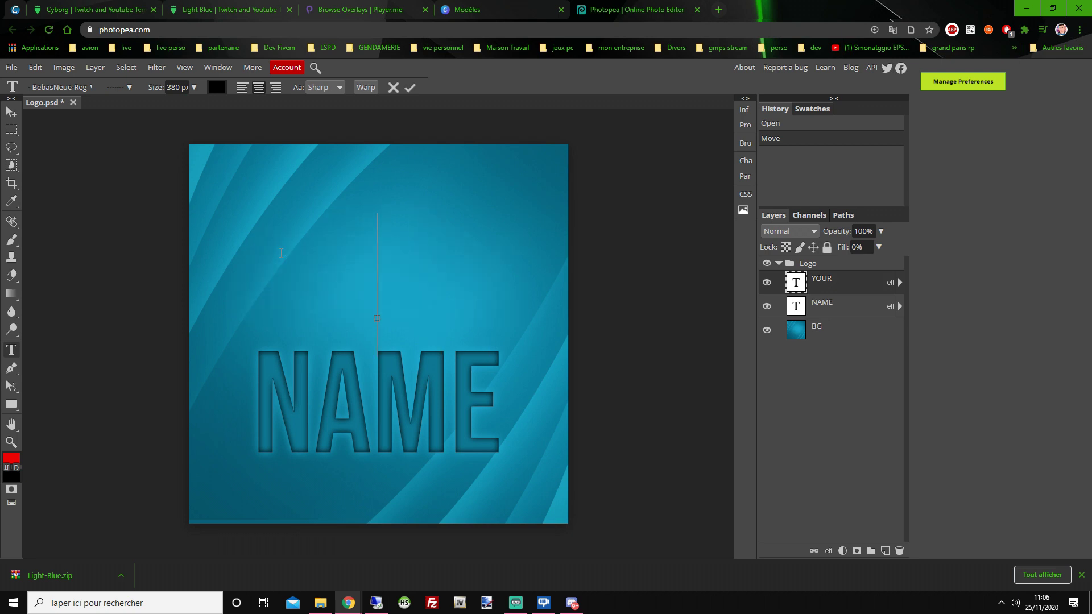
pyautogui.write('ALEX')
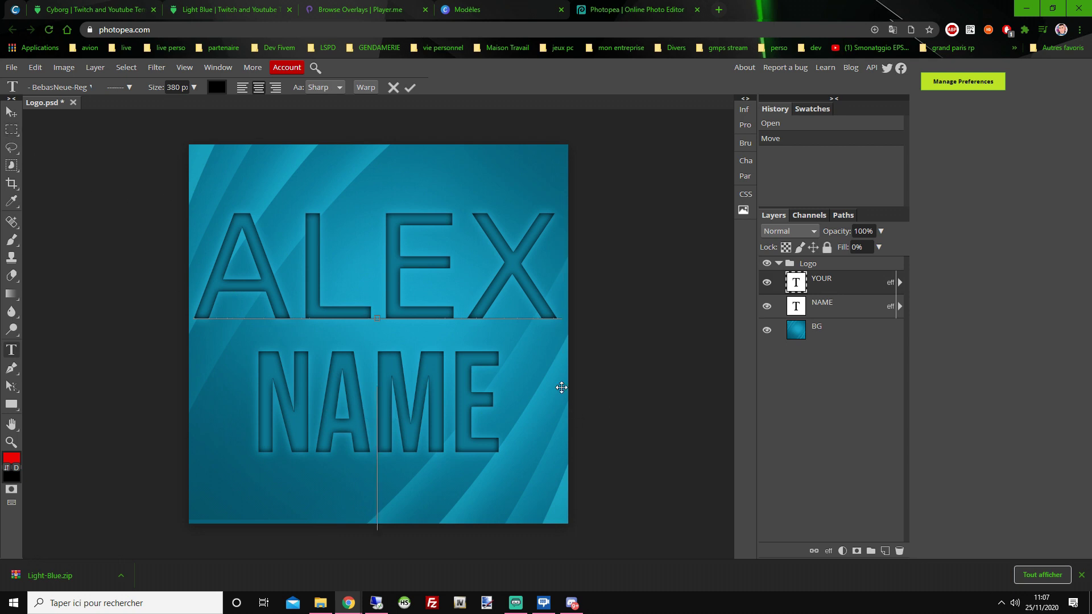
pyautogui.press('BackSpace')
pyautogui.press('BackSpace')
pyautogui.press('BackSpace')
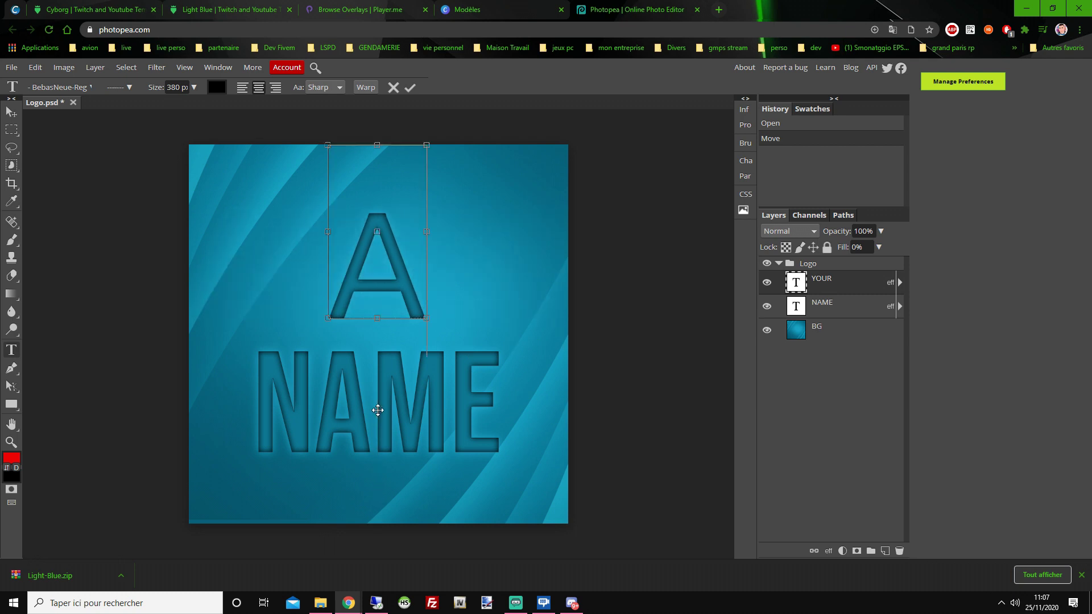
pyautogui.write('LEX')
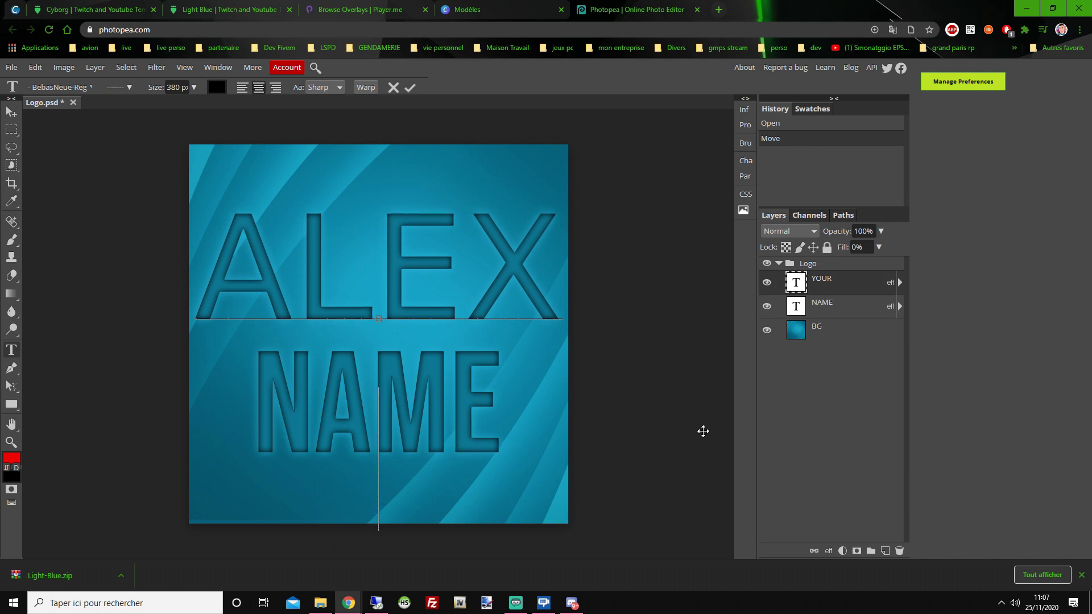
pyautogui.click(11, 112)
# Replace the NAME text in the logo with GMPS.
pyautogui.doubleClick(408, 422)
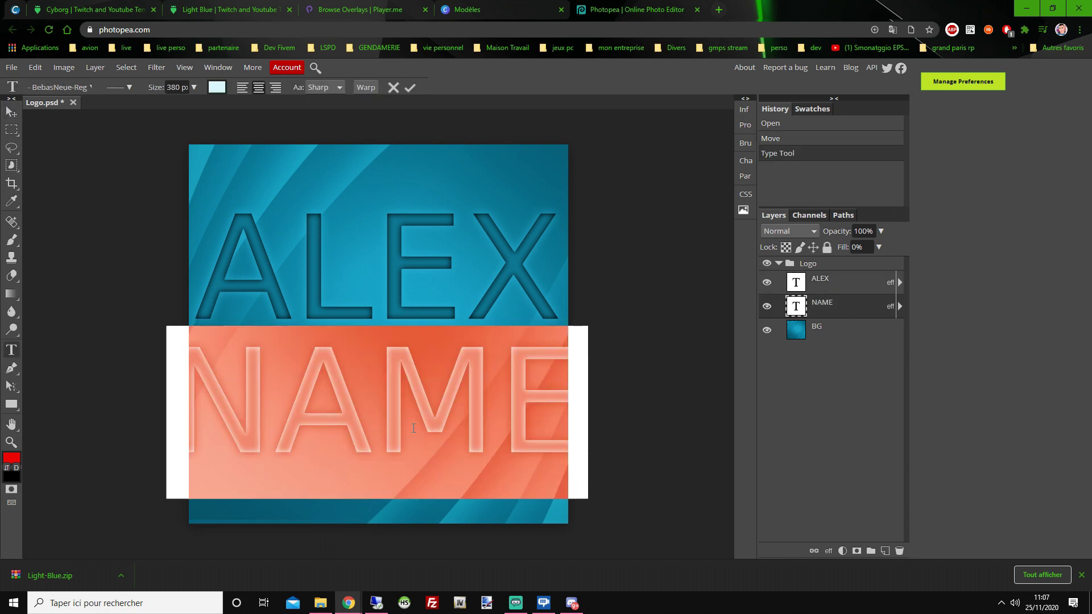
pyautogui.press('BackSpace')
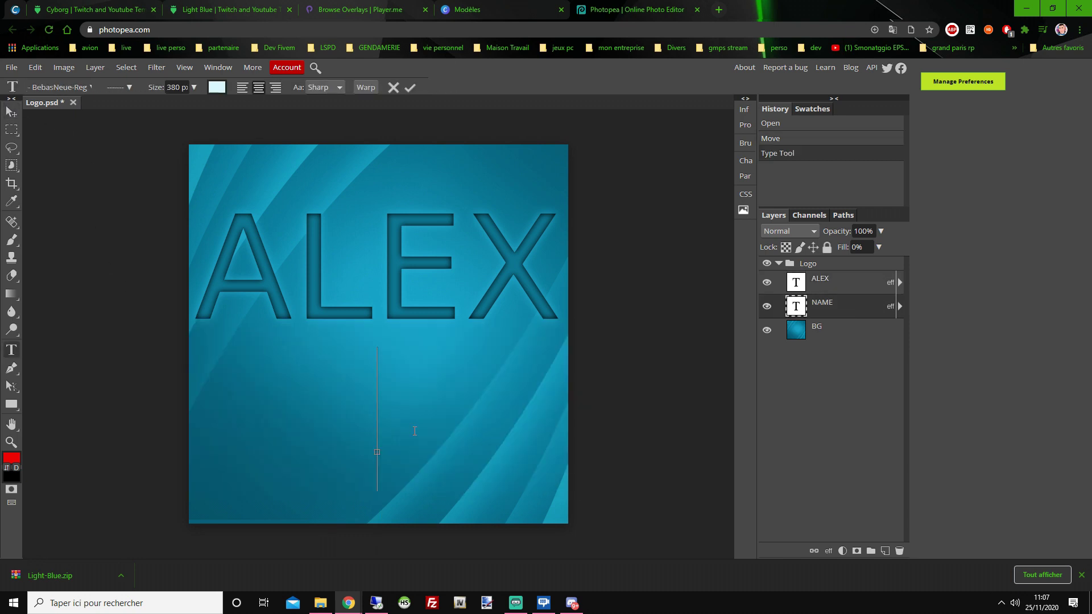
pyautogui.write('GMPS')
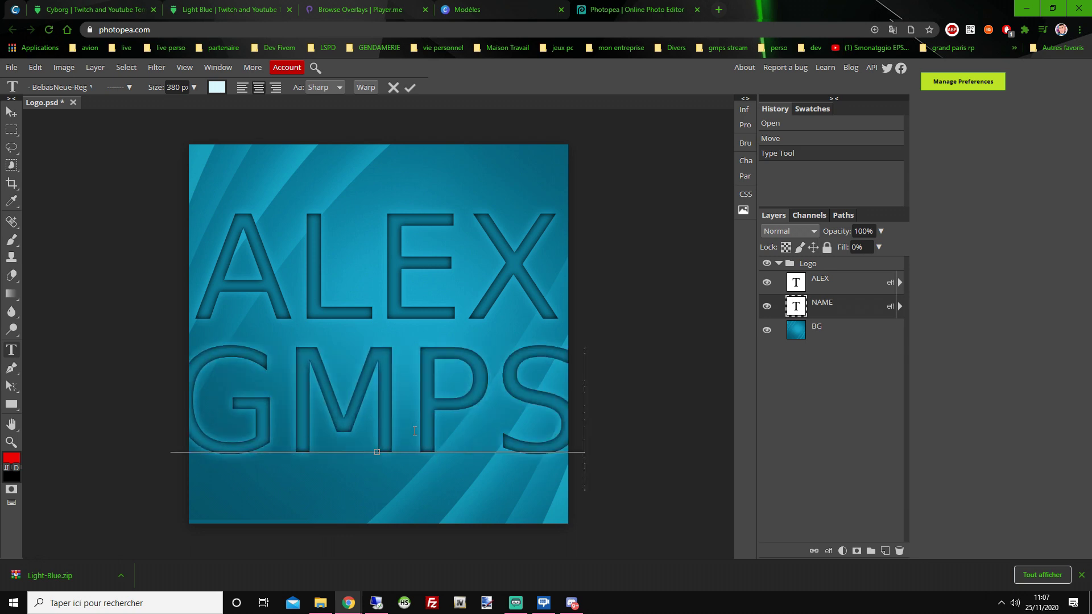
# Try to set the font size of the GMPS text to 380 px.
pyautogui.click(186, 88)
pyautogui.click(343, 399)
pyautogui.click(186, 91)
pyautogui.write('380')
pyautogui.press('Return')
pyautogui.click(380, 455)
# Reduce the font size of the whole GMPS text to 353 px and commit the change.
pyautogui.doubleClick(387, 422)
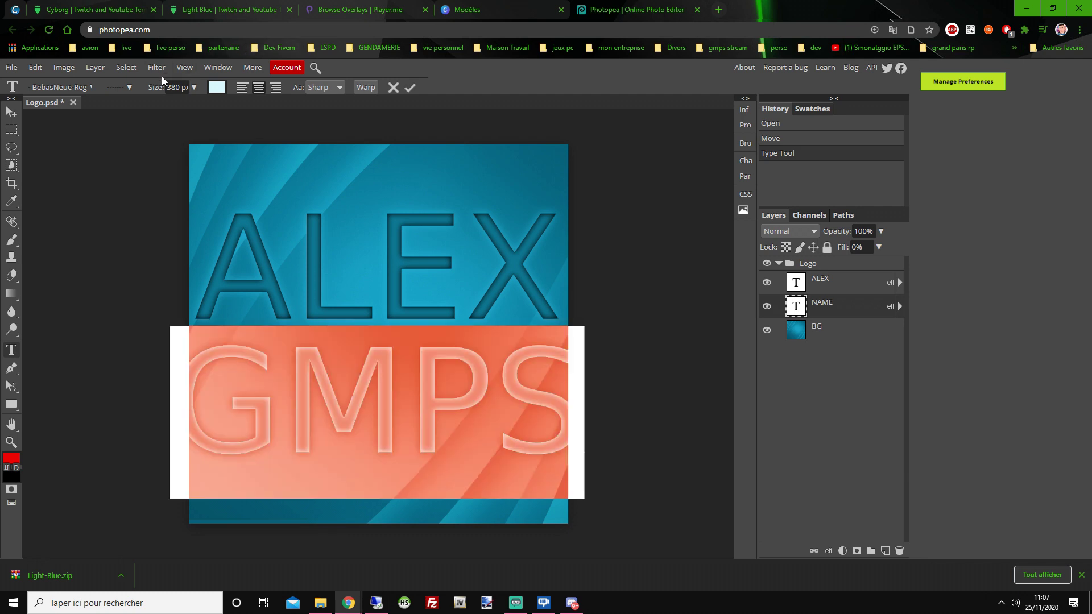
pyautogui.click(179, 88)
pyautogui.scroll(-12, 180, 88)
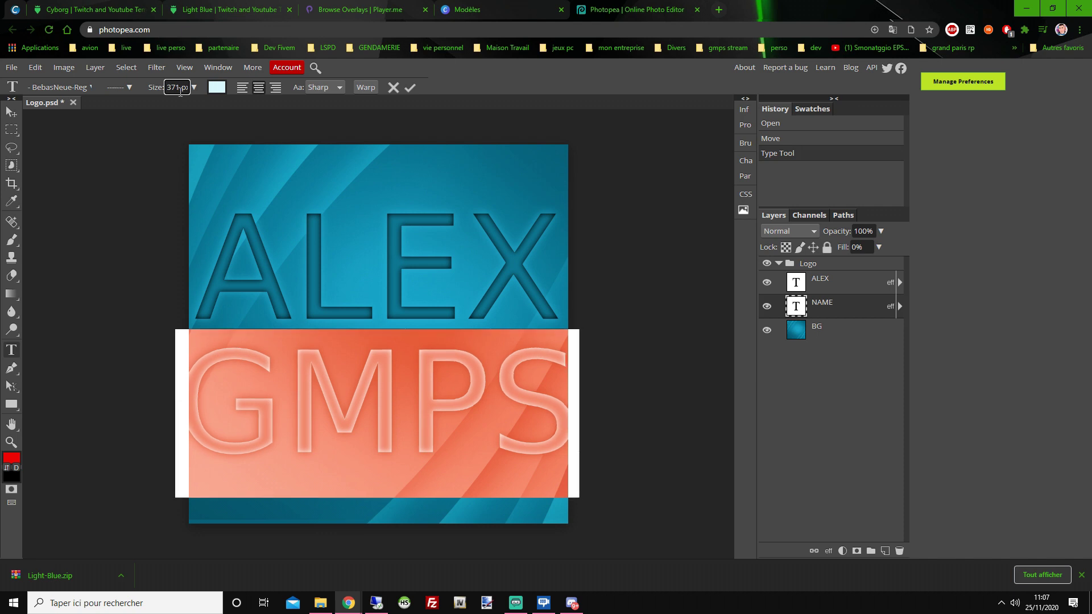
pyautogui.scroll(-15, 180, 88)
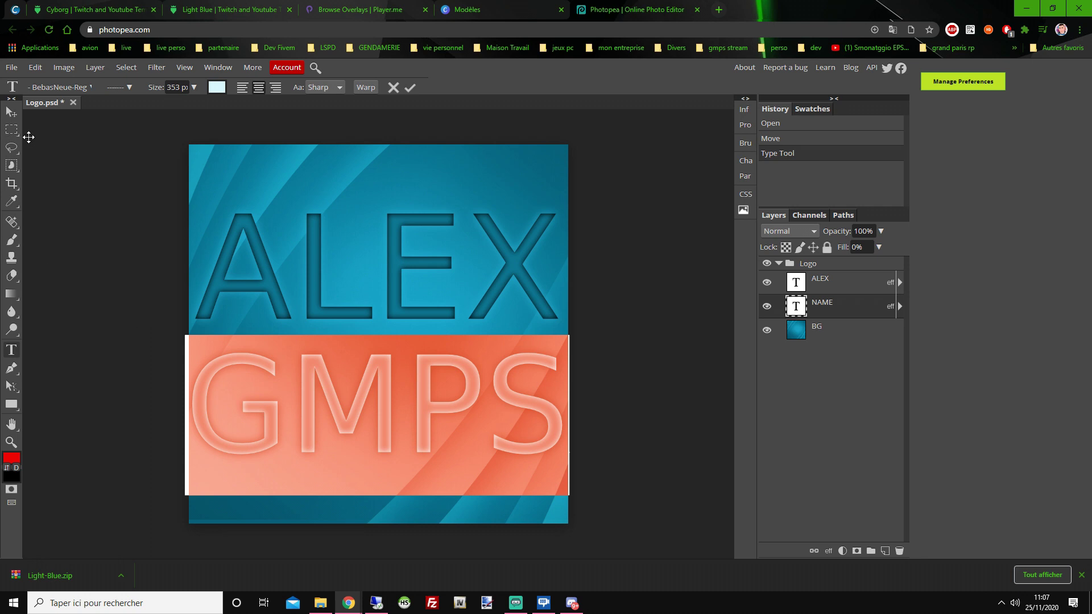
pyautogui.click(11, 112)
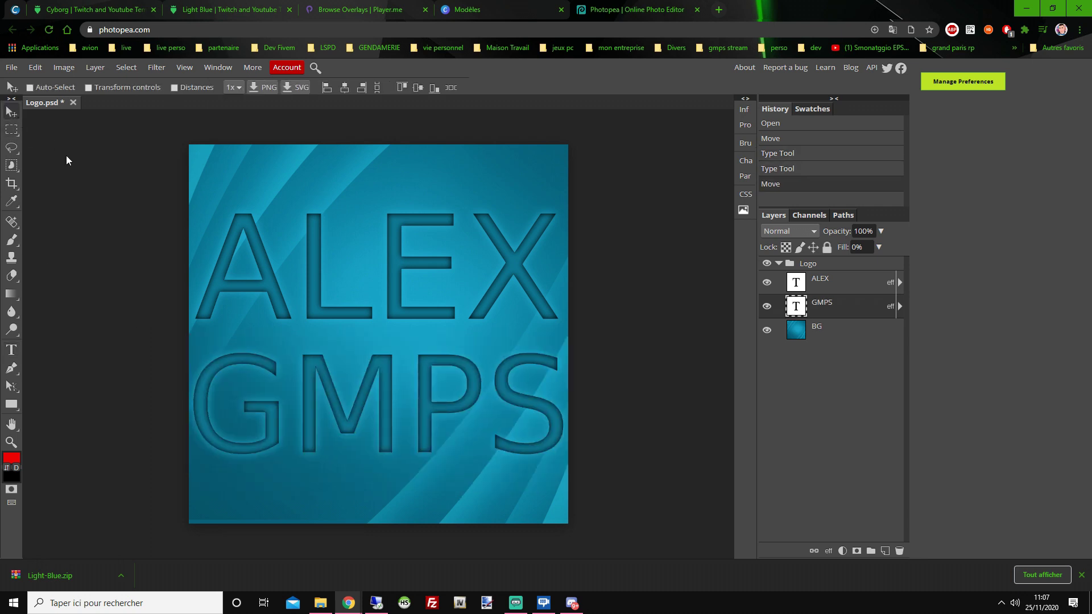
# Export the logo as a 1000 × 1000 px PNG named Logo into the tuto overlay folder and check the saved image.
pyautogui.click(11, 67)
pyautogui.moveTo(74, 219)
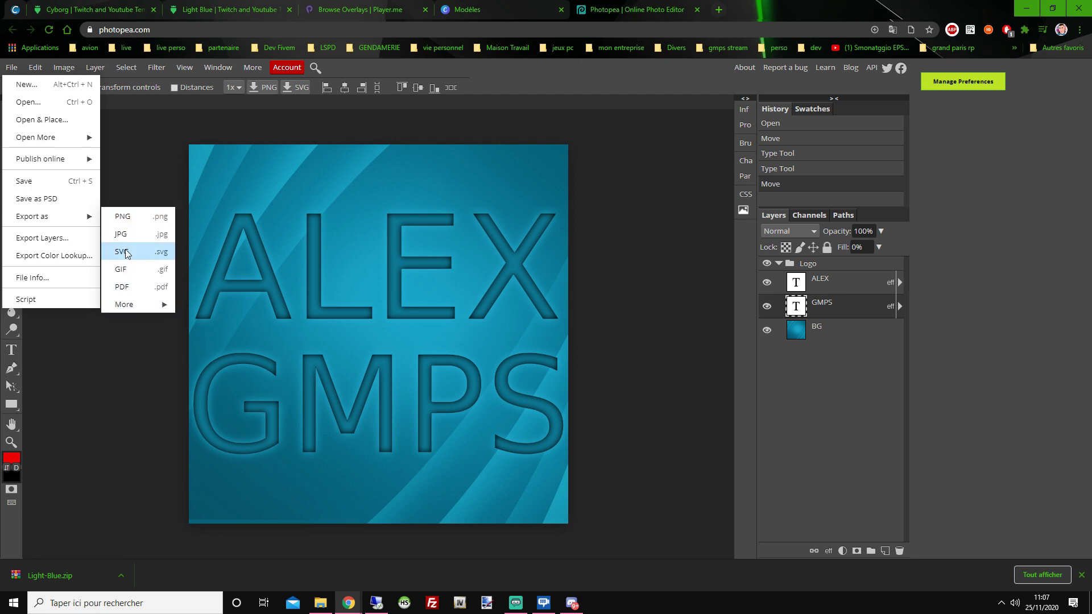
pyautogui.click(151, 219)
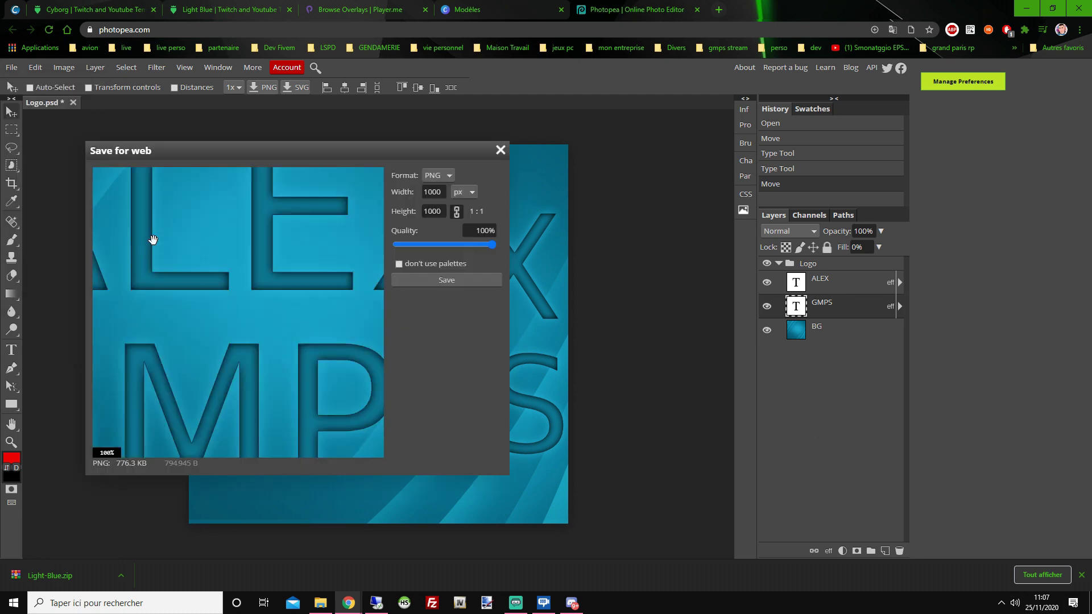
pyautogui.click(442, 281)
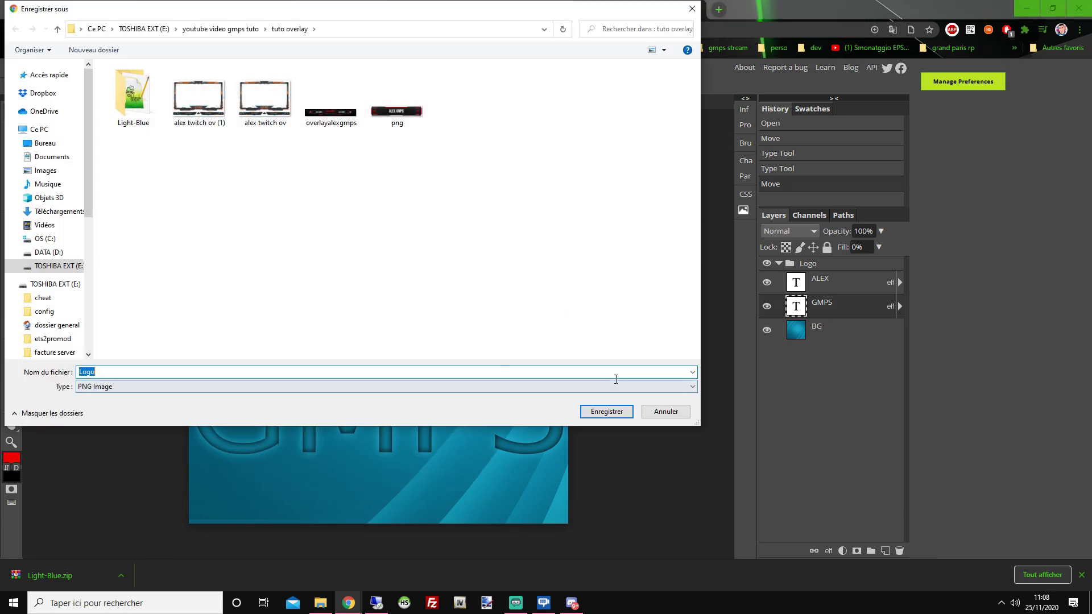
pyautogui.click(614, 412)
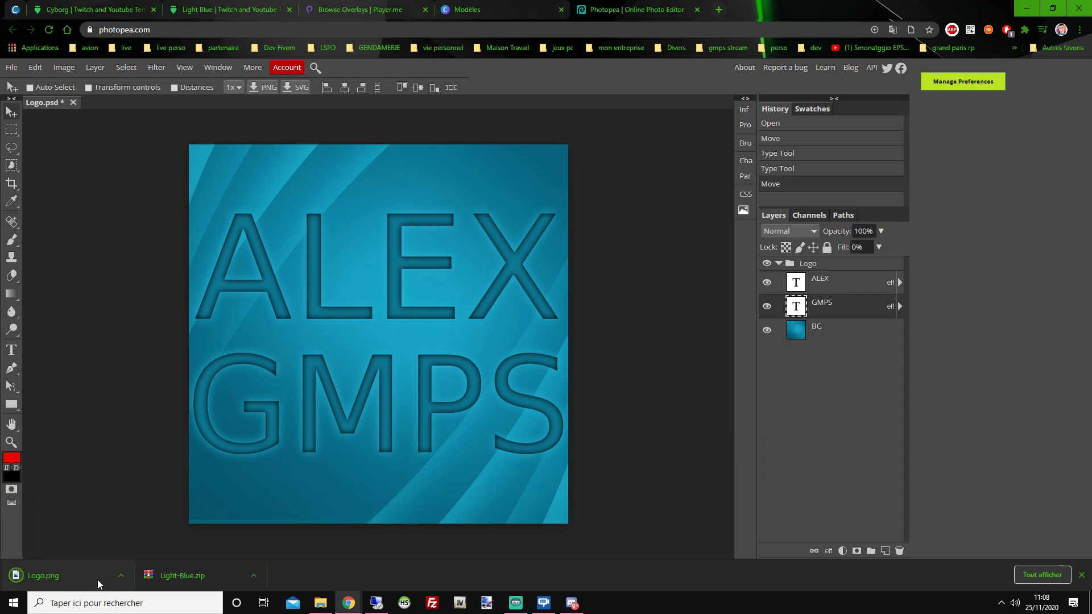
pyautogui.click(97, 579)
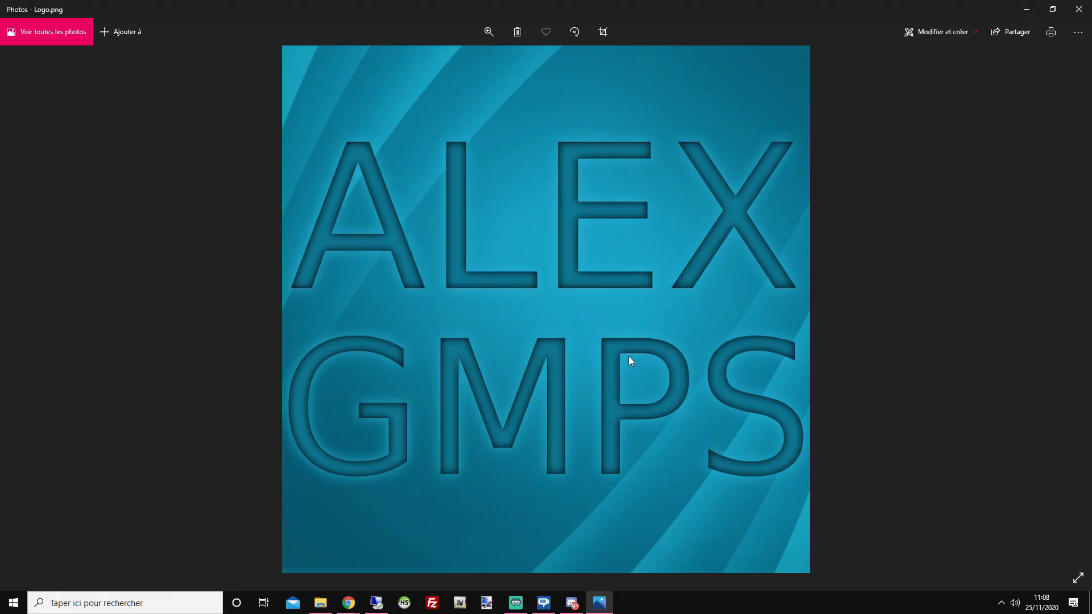
pyautogui.click(1079, 9)
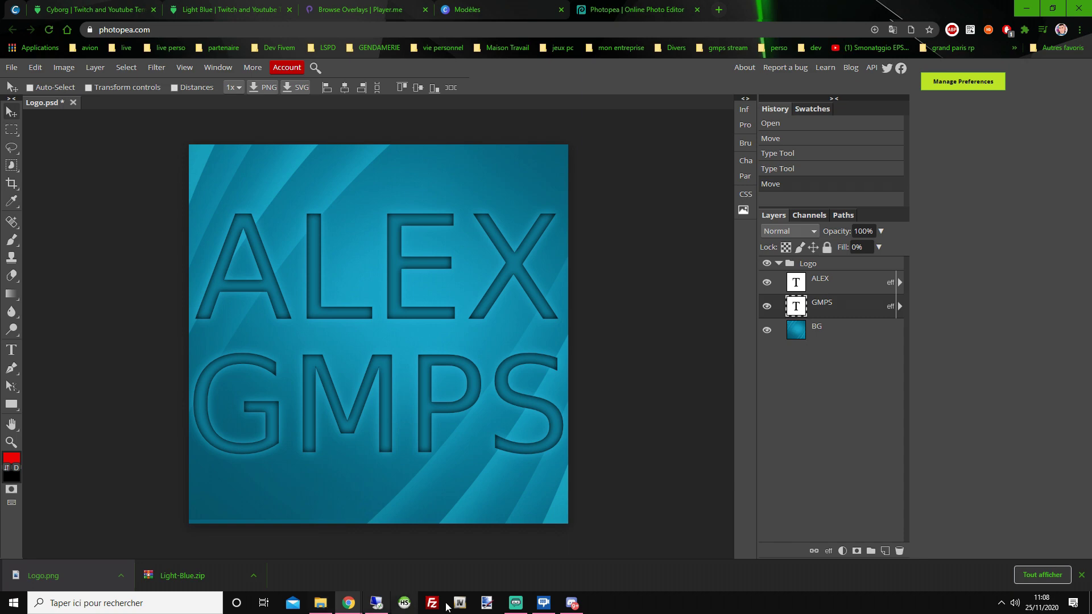
# Open Banner.psd from the Light-Blue folder.
pyautogui.click(12, 67)
pyautogui.click(38, 107)
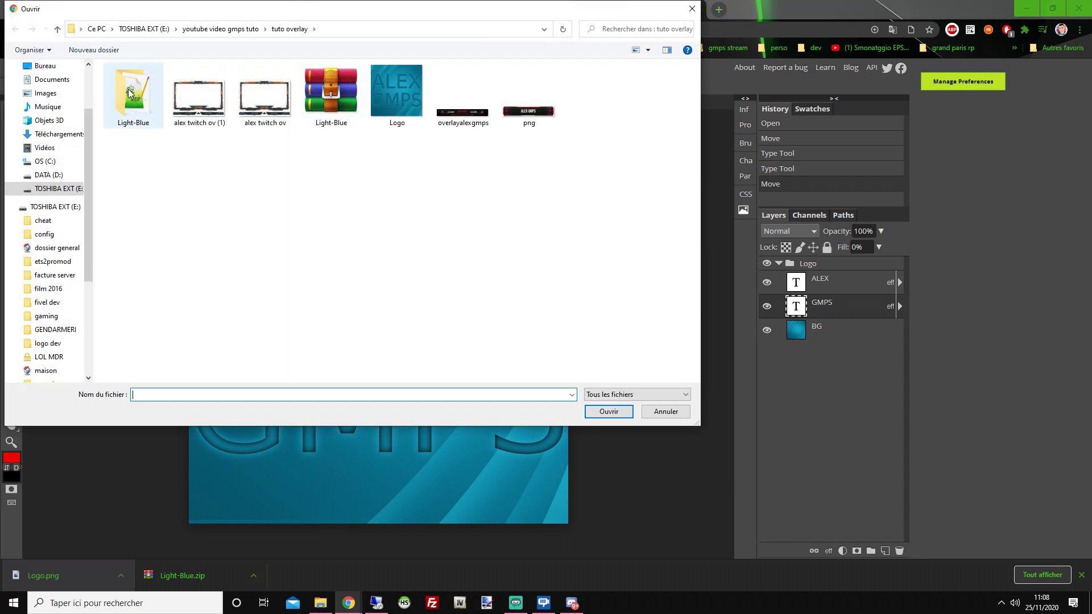
pyautogui.doubleClick(136, 91)
pyautogui.doubleClick(135, 85)
pyautogui.doubleClick(131, 85)
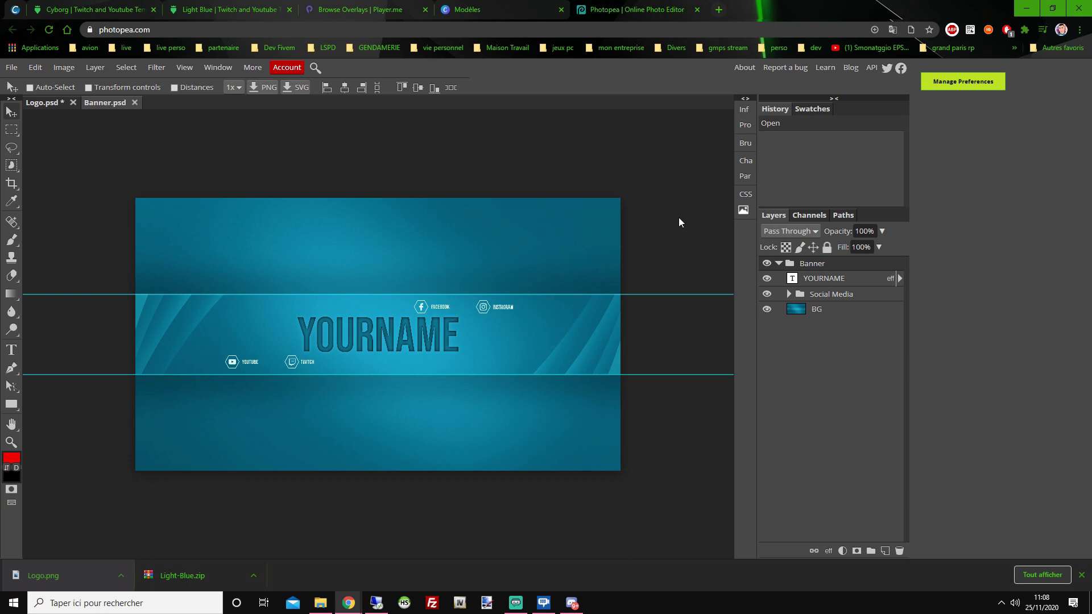
# Replace the banner's Facebook and Instagram labels with the streamer's channel name in lowercase.
pyautogui.moveTo(677, 220); pyautogui.dragTo(668, 252)
pyautogui.hotkey('ctrl', 'z')
pyautogui.doubleClick(439, 309)
pyautogui.press('BackSpace')
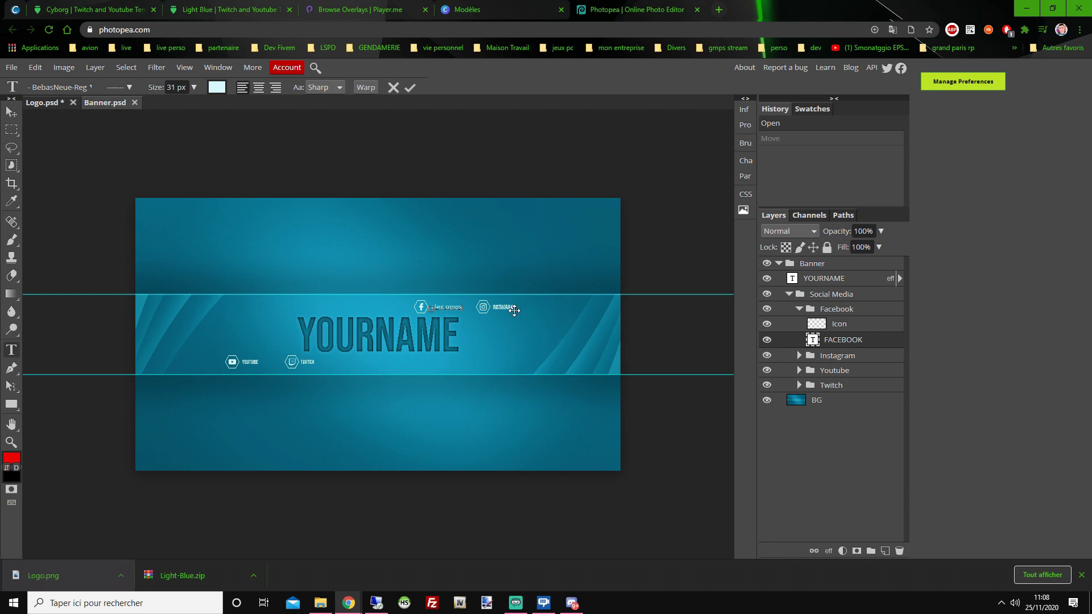
pyautogui.click(12, 111)
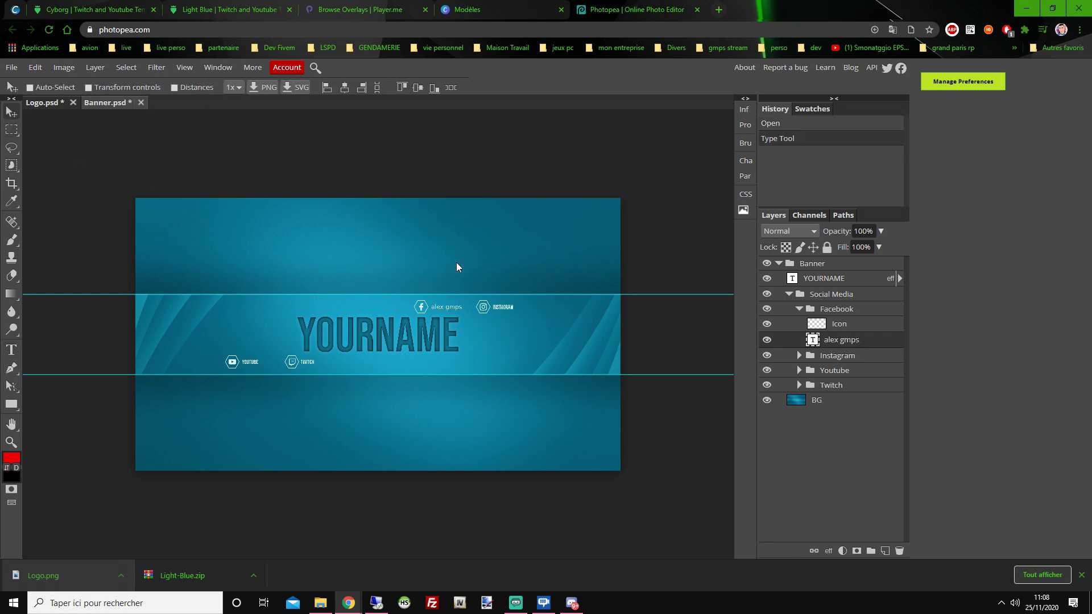
pyautogui.doubleClick(510, 309)
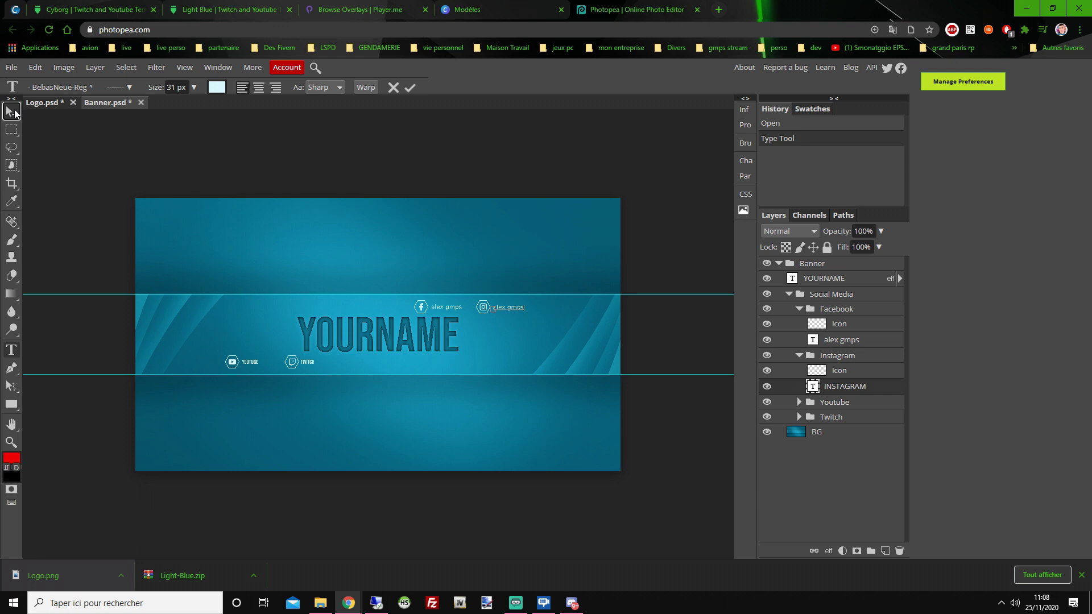
# Replace the large YOURNAME title in the banner with the streamer's channel name in capitals.
pyautogui.click(380, 330)
pyautogui.doubleClick(381, 333)
pyautogui.write('a')
pyautogui.press('BackSpace')
pyautogui.write('ALEX GMPS')
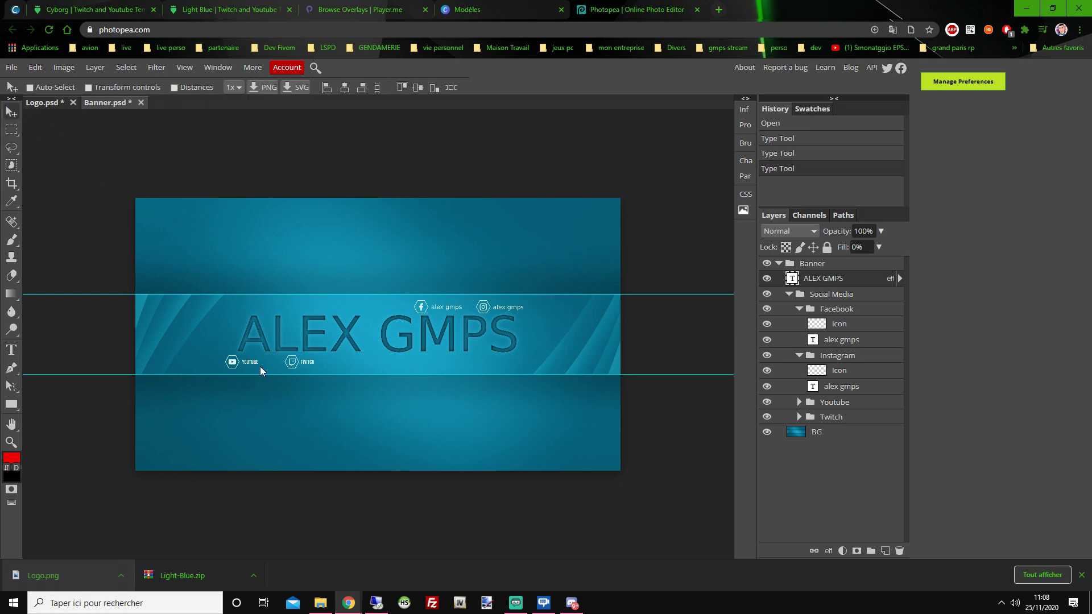
# Replace the banner's YouTube and Twitch labels with the channel name in capitals and commit each text.
pyautogui.doubleClick(255, 363)
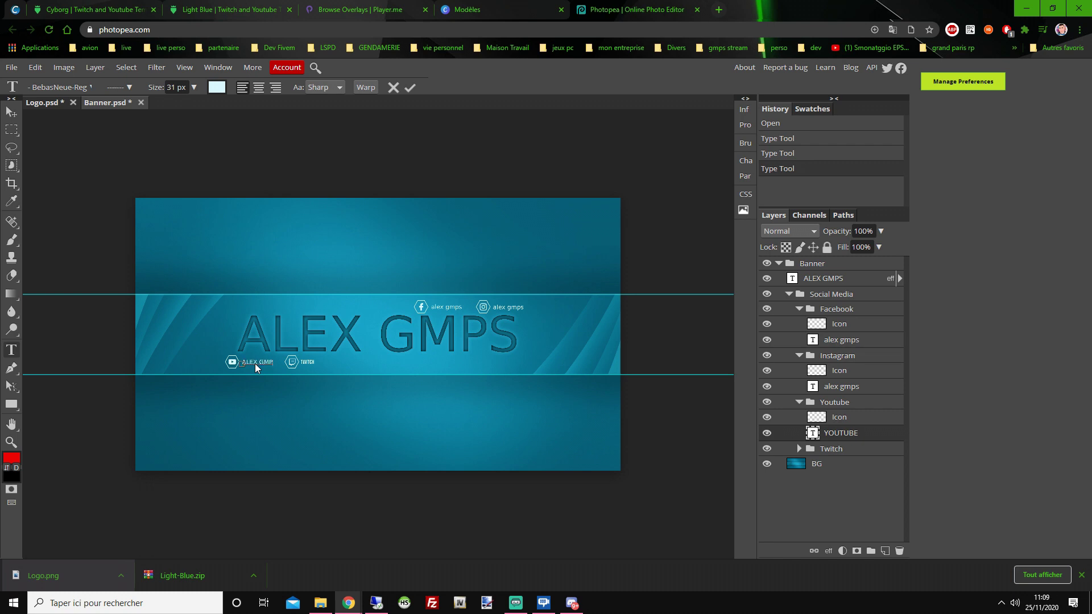
pyautogui.click(12, 113)
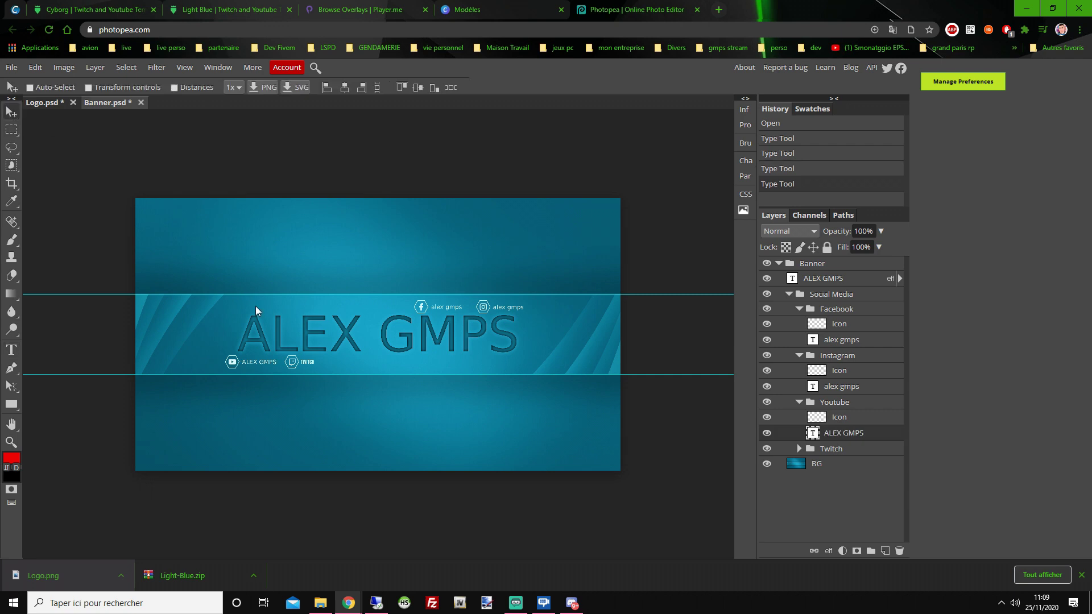
pyautogui.doubleClick(310, 361)
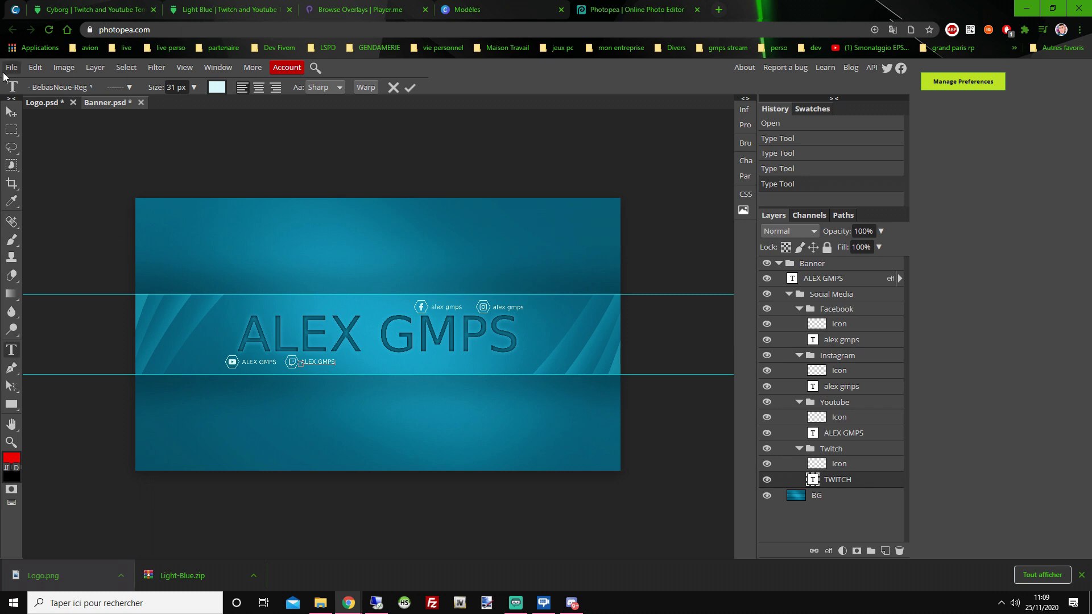
pyautogui.click(12, 112)
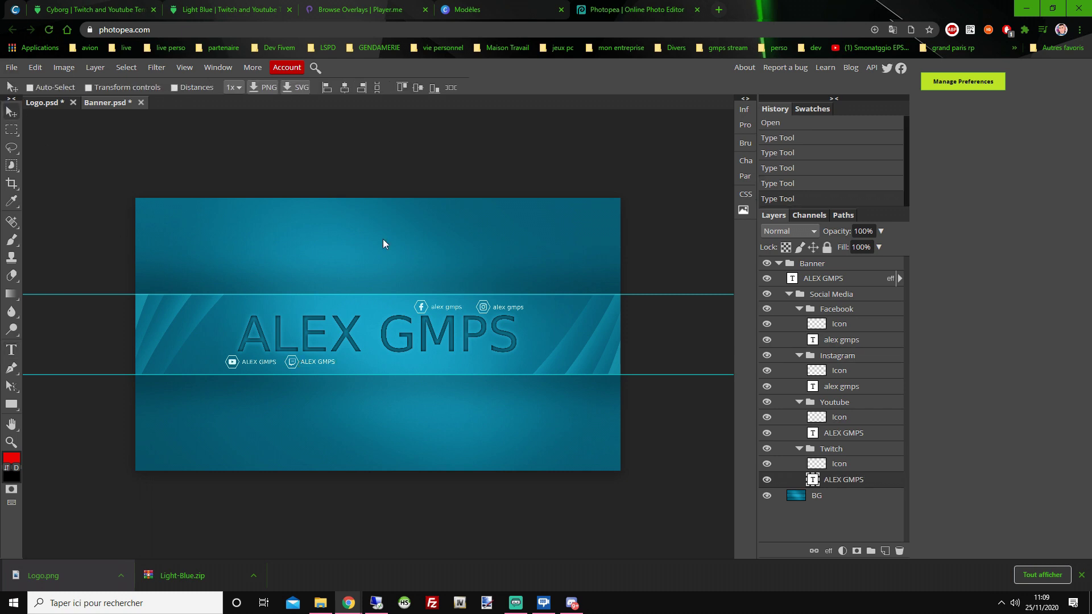
# Retype the banner's Facebook and Instagram labels as the channel name in capitals and commit each text.
pyautogui.doubleClick(444, 307)
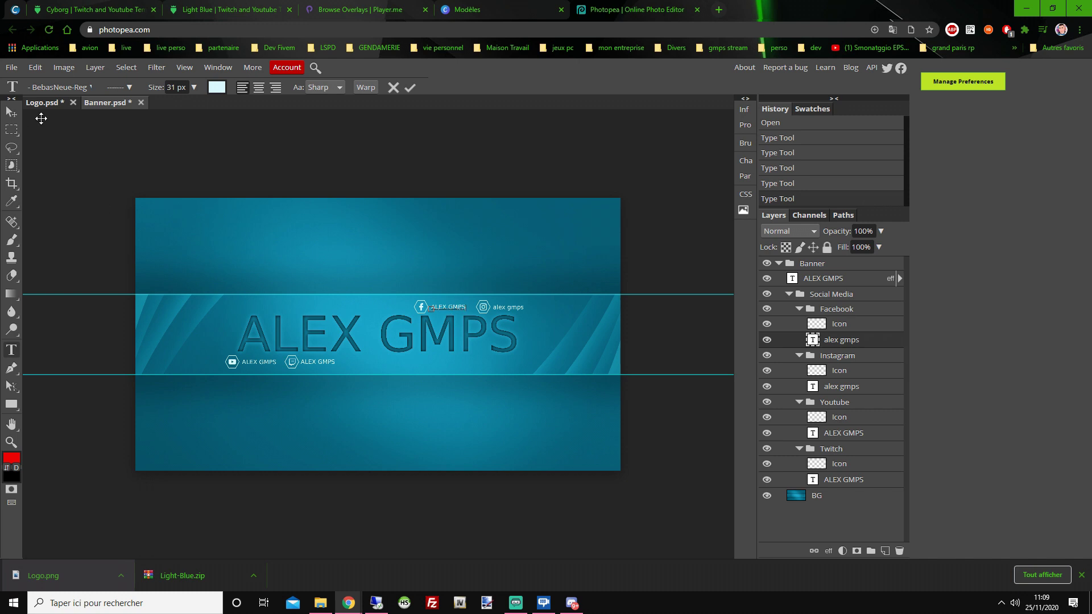
pyautogui.click(11, 112)
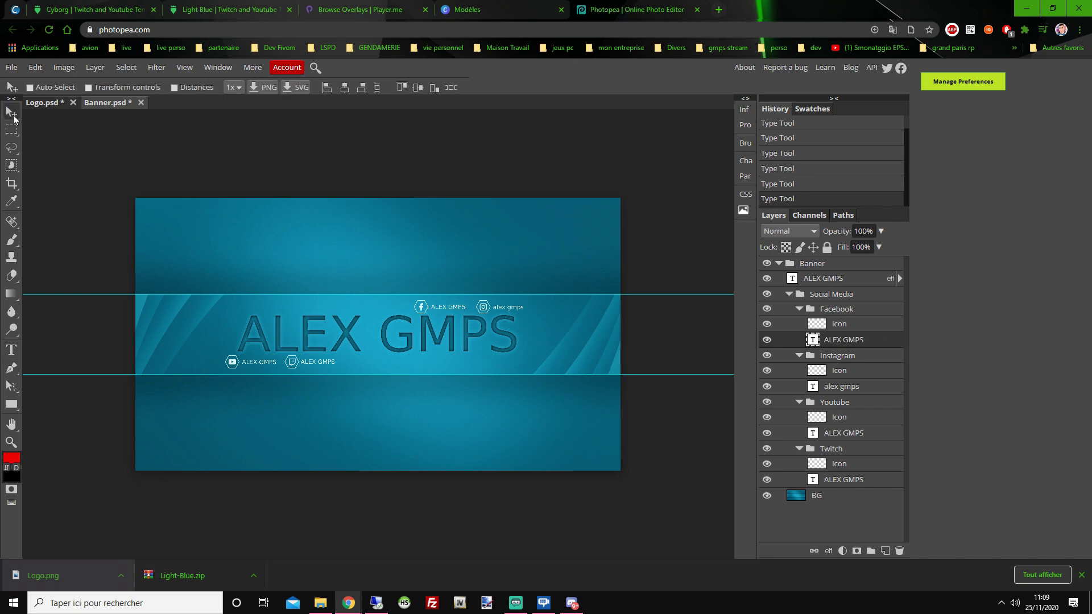
pyautogui.doubleClick(505, 308)
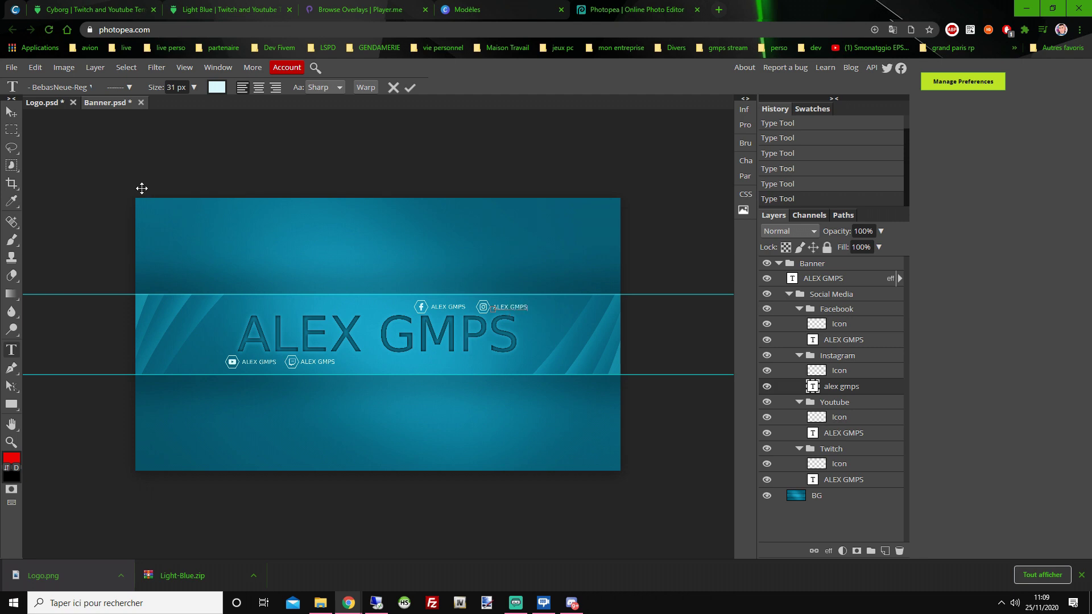
pyautogui.click(15, 116)
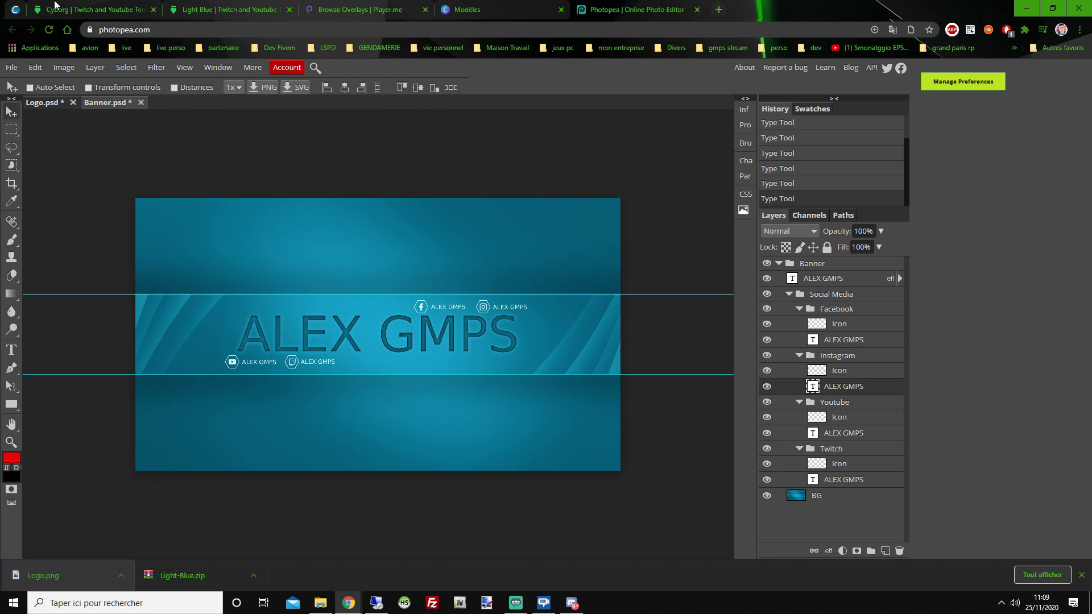
# Export the banner as a 2560 × 1440 px PNG named Banner and check the saved image.
pyautogui.click(12, 67)
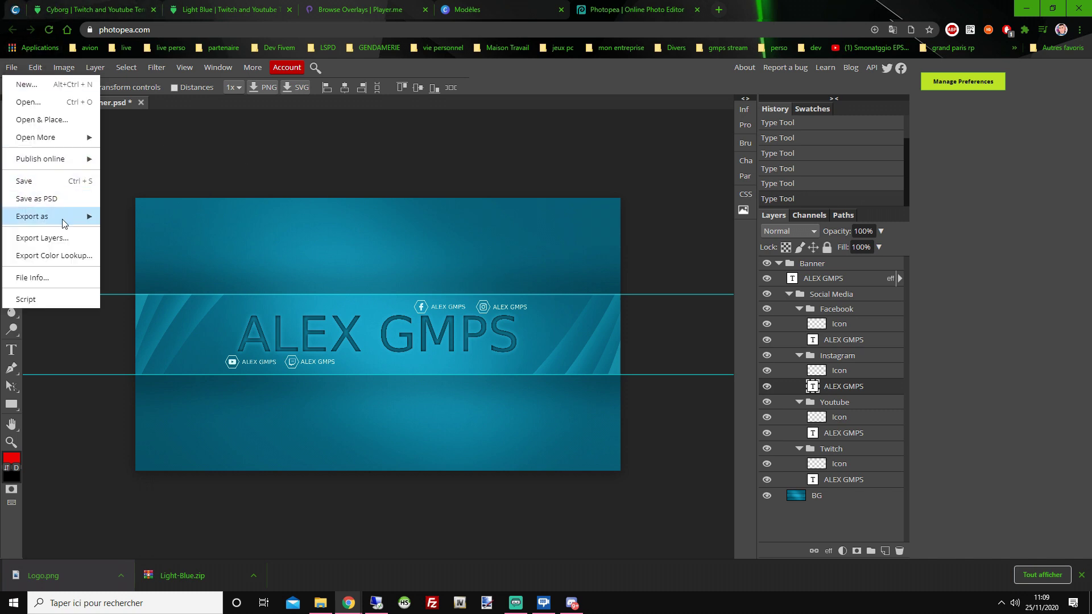
pyautogui.moveTo(103, 224)
pyautogui.click(122, 216)
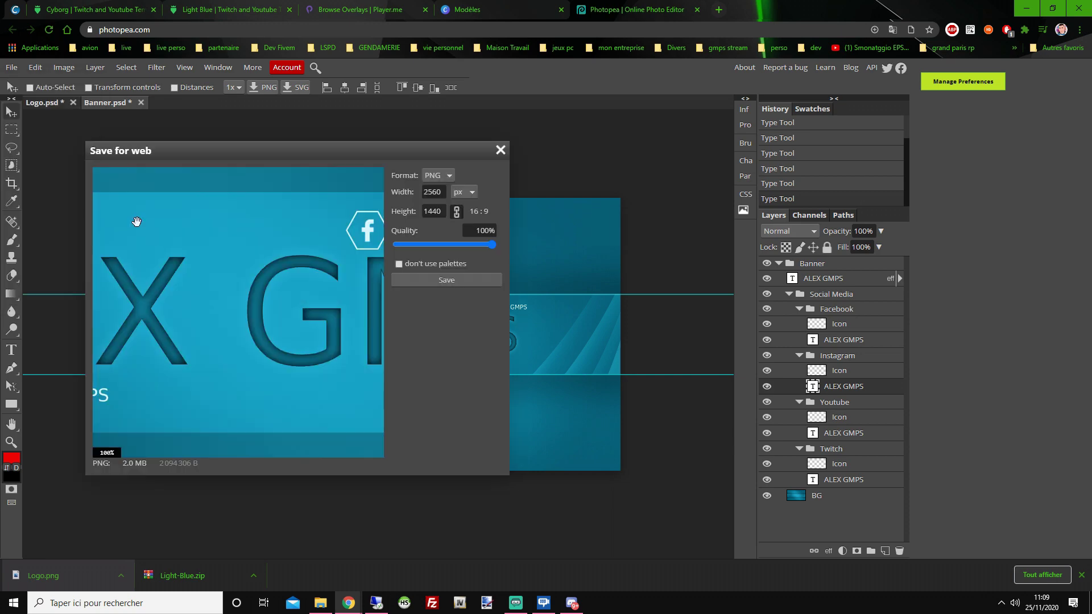
pyautogui.click(467, 281)
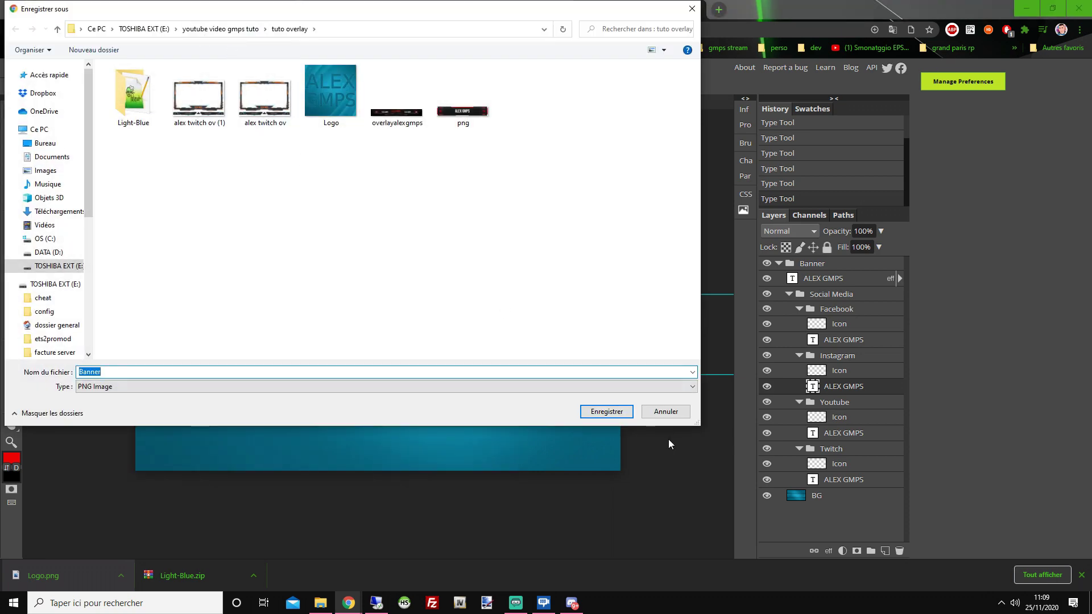
pyautogui.click(605, 409)
pyautogui.click(41, 582)
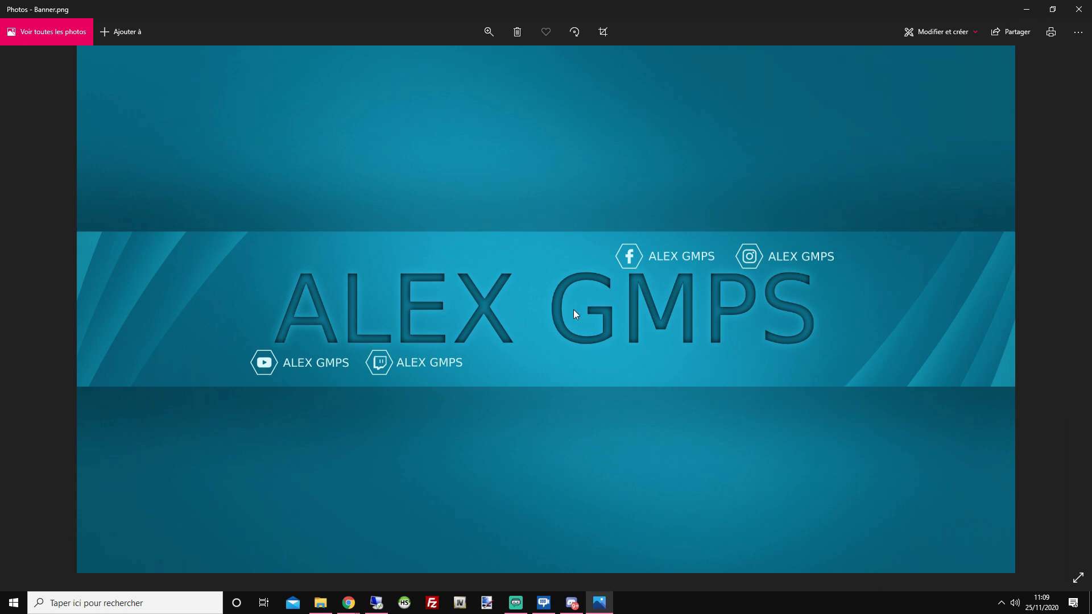
pyautogui.click(1078, 9)
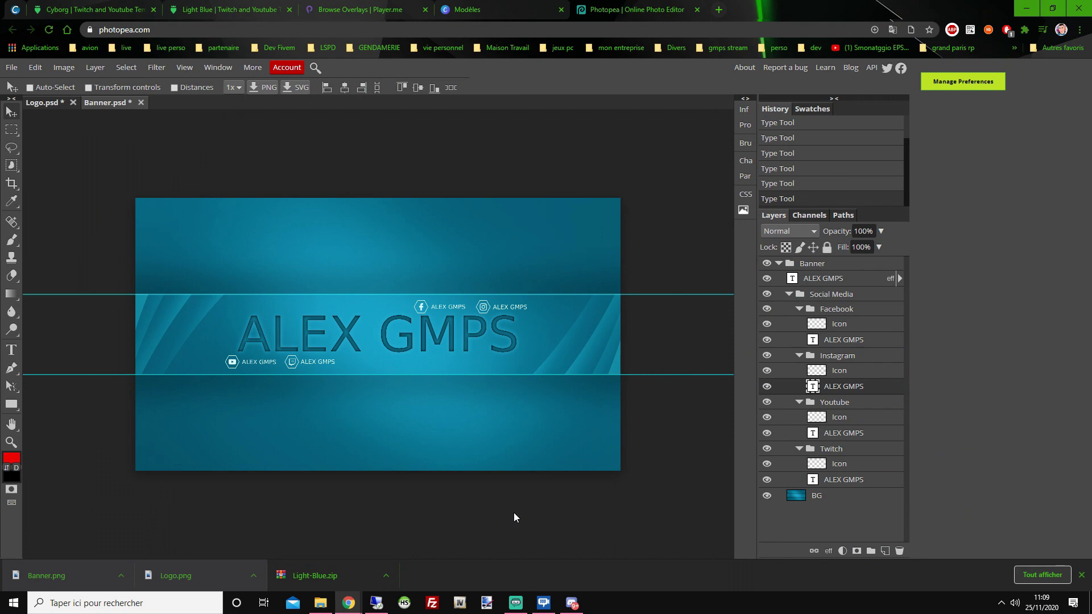
# Open Screen Offline.psd from the Light-Blue folder.
pyautogui.click(11, 67)
pyautogui.click(26, 101)
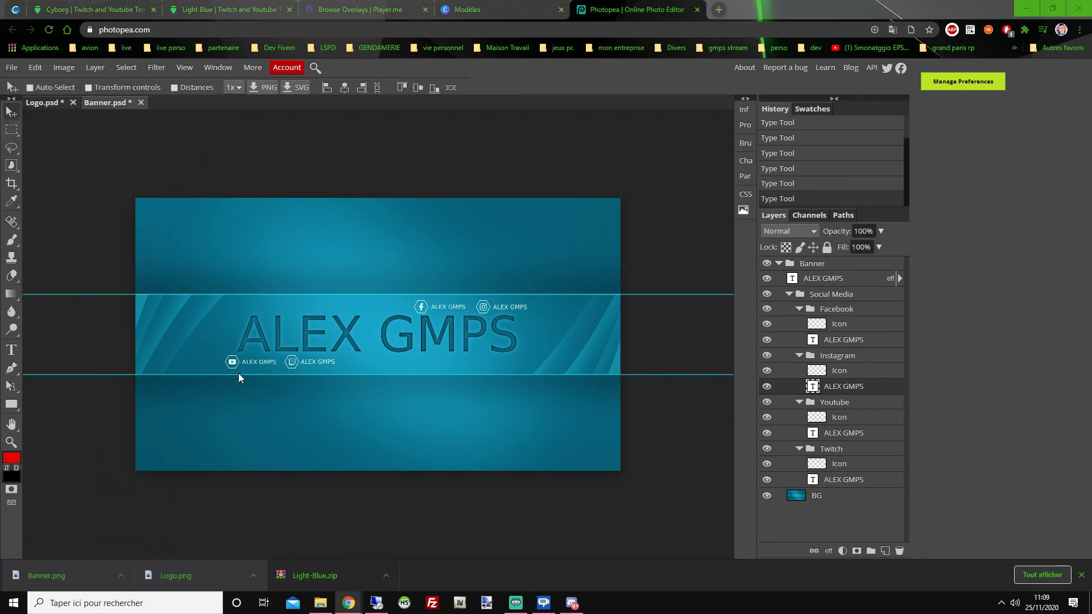
pyautogui.doubleClick(140, 98)
pyautogui.doubleClick(136, 83)
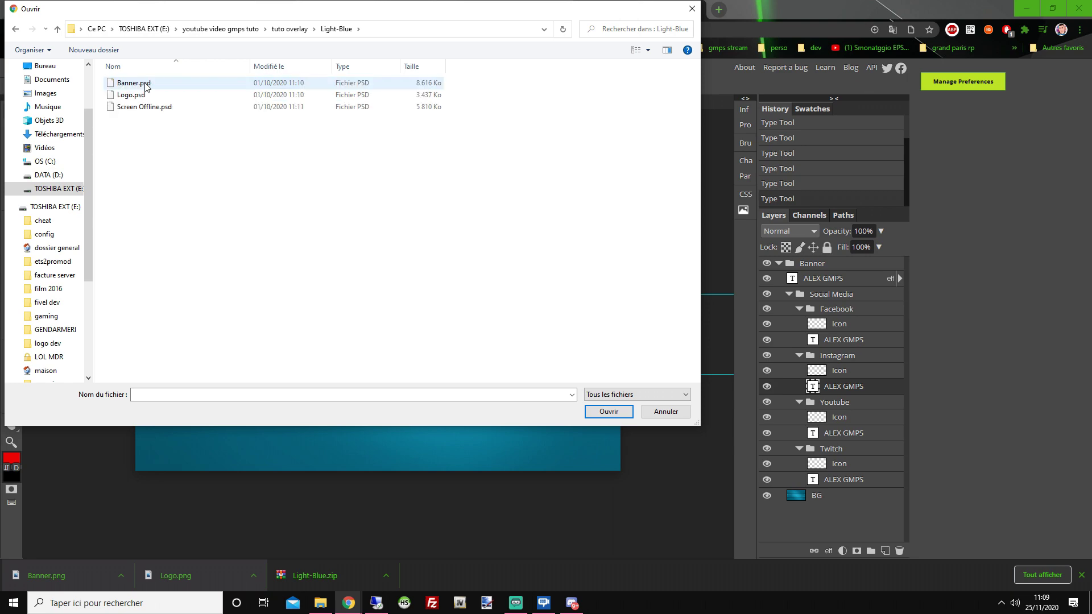
pyautogui.click(131, 108)
pyautogui.doubleClick(132, 108)
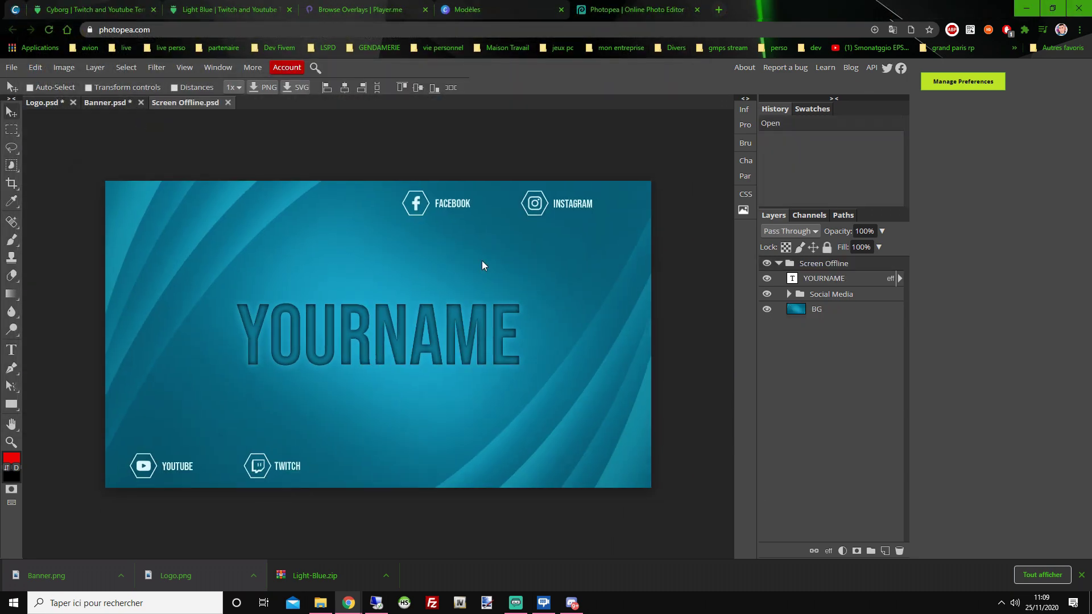
# Replace the YOURNAME title on the offline screen with the channel name in capitals, copy that text and commit it.
pyautogui.doubleClick(365, 344)
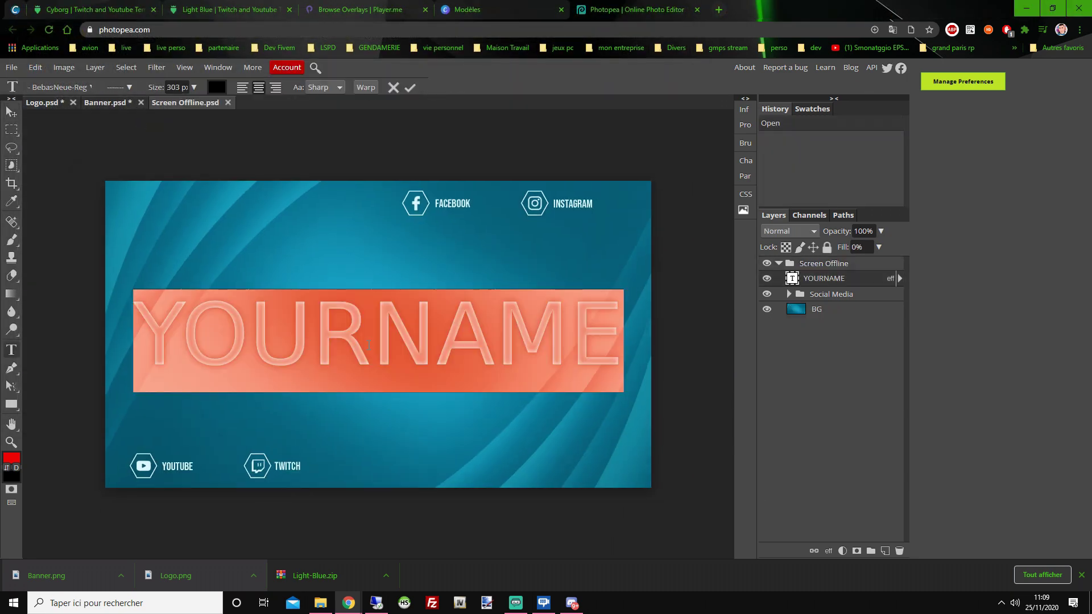
pyautogui.write('ALEX GMPS')
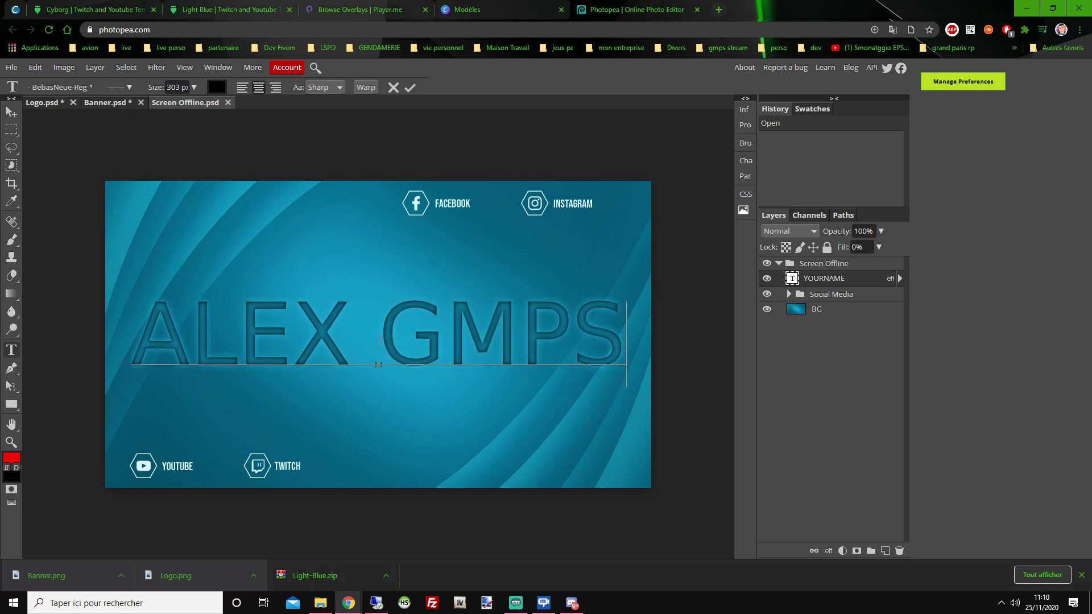
pyautogui.moveTo(624, 337); pyautogui.dragTo(155, 322)
pyautogui.hotkey('ctrl', 'c')
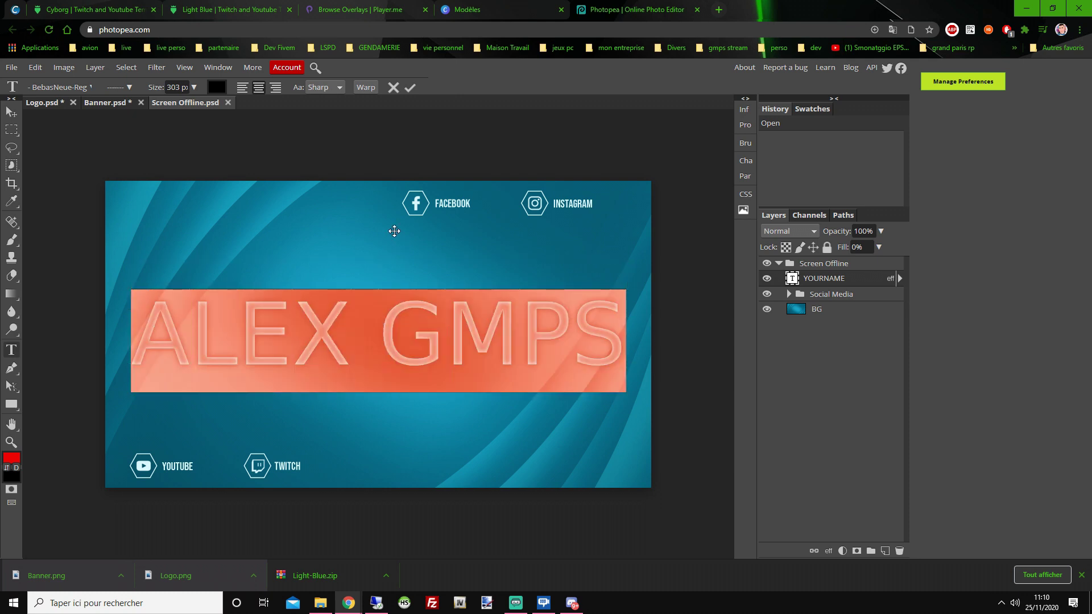
pyautogui.click(11, 113)
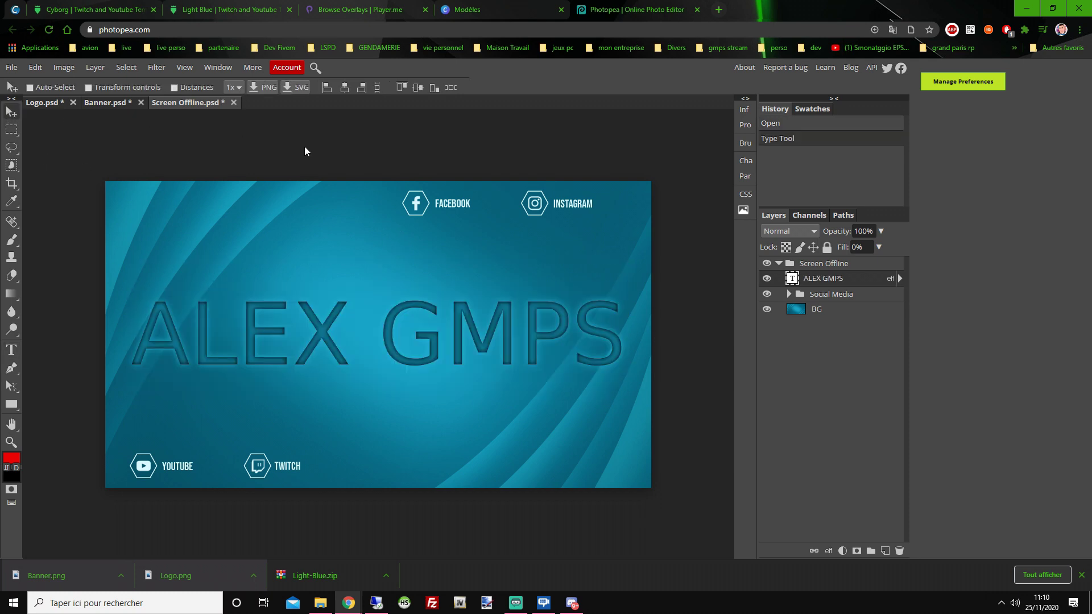
# Try to paste the copied channel name over the offline screen's Facebook label, and undo the paste.
pyautogui.doubleClick(464, 206)
pyautogui.hotkey('ctrl', 'v')
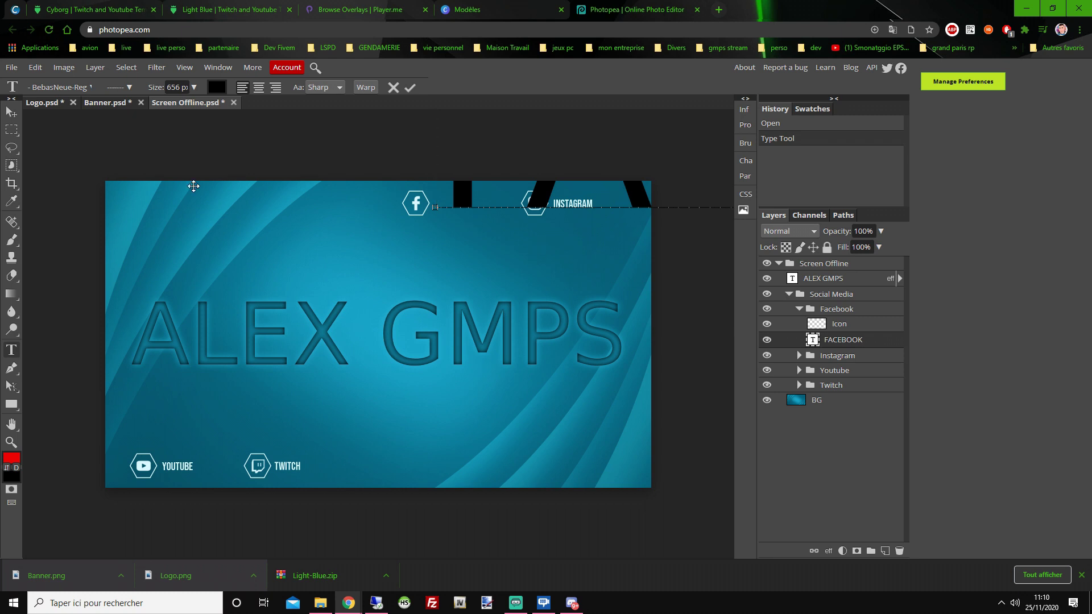
pyautogui.click(11, 112)
pyautogui.hotkey('ctrl', 'z')
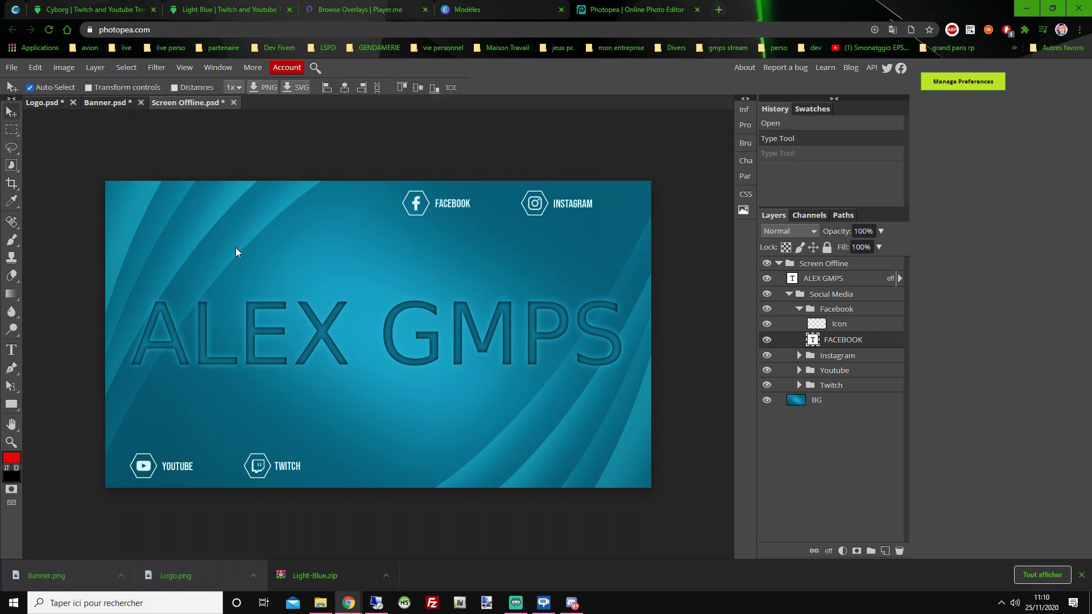
# Replace the Facebook and Instagram labels on the offline screen with the channel name in capitals and commit each one.
pyautogui.doubleClick(462, 206)
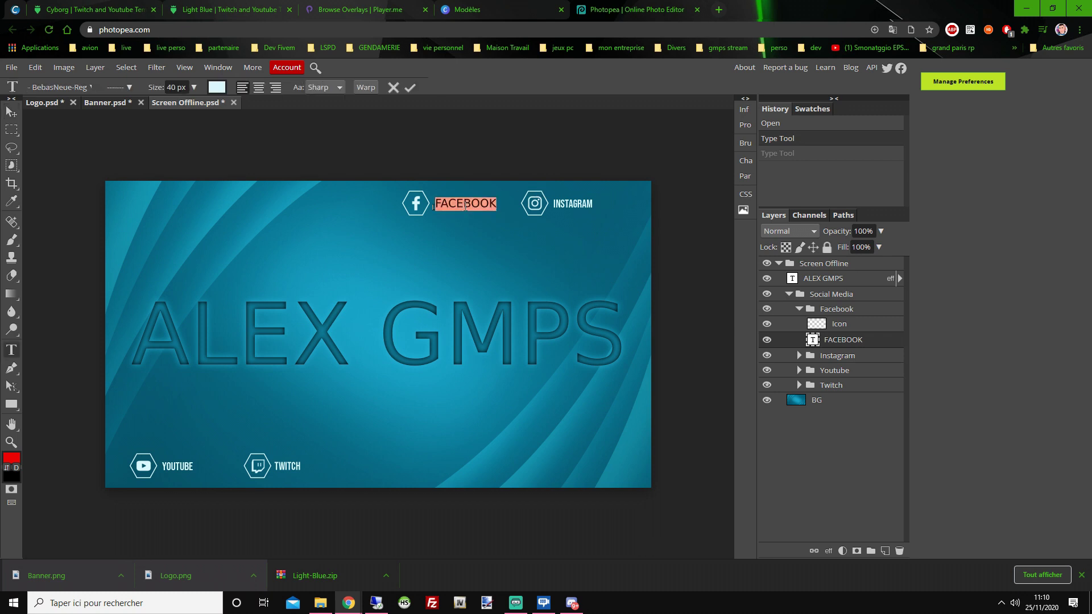
pyautogui.write('ALEX GMPS')
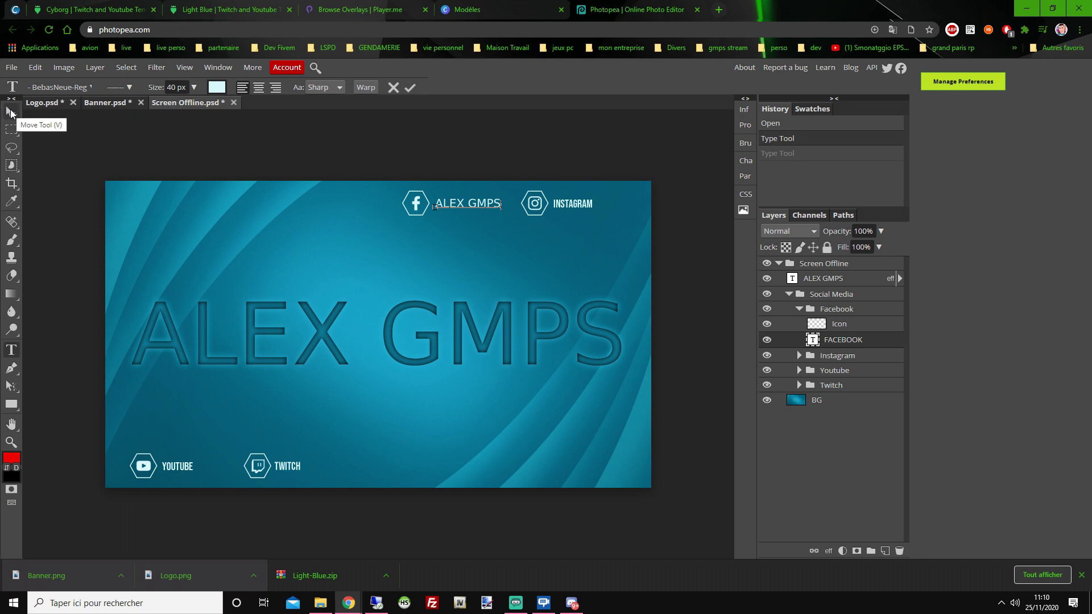
pyautogui.write('V')
pyautogui.press('BackSpace')
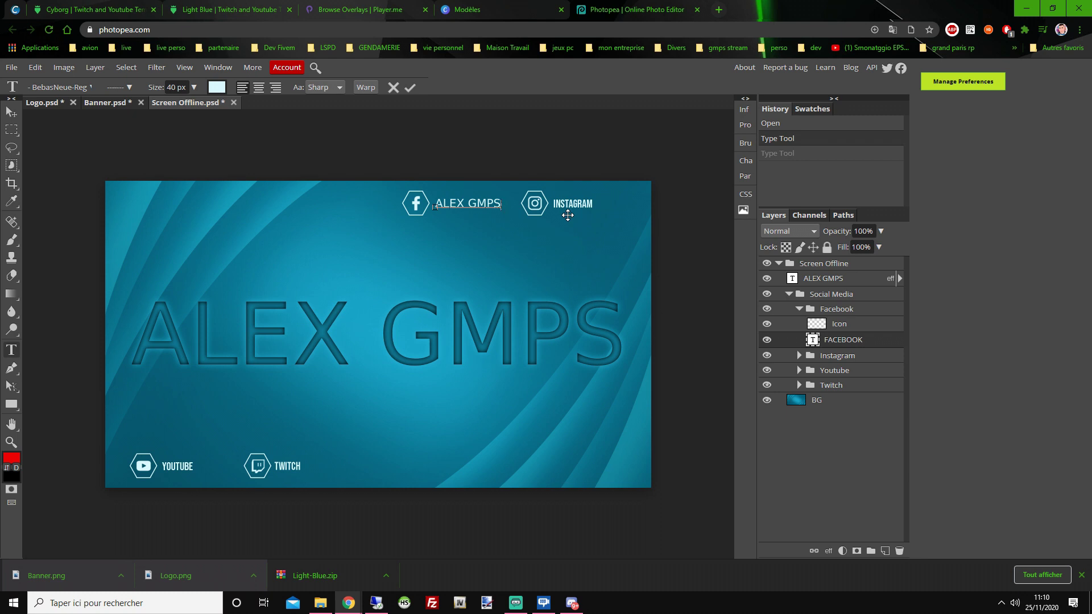
pyautogui.press('Escape')
pyautogui.click(11, 112)
pyautogui.doubleClick(575, 206)
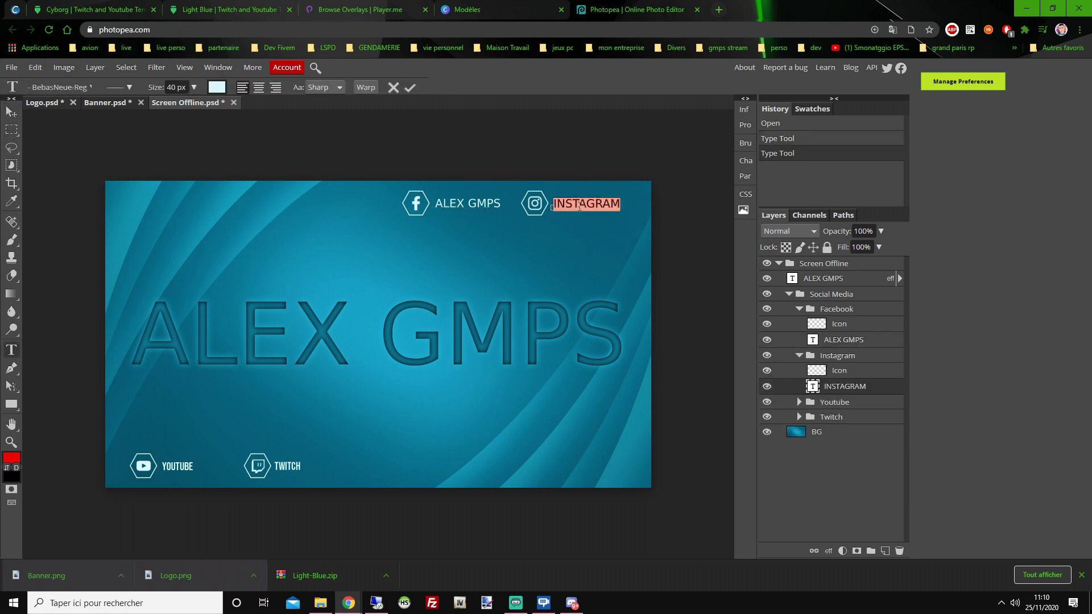
pyautogui.write('ALEX GMPS')
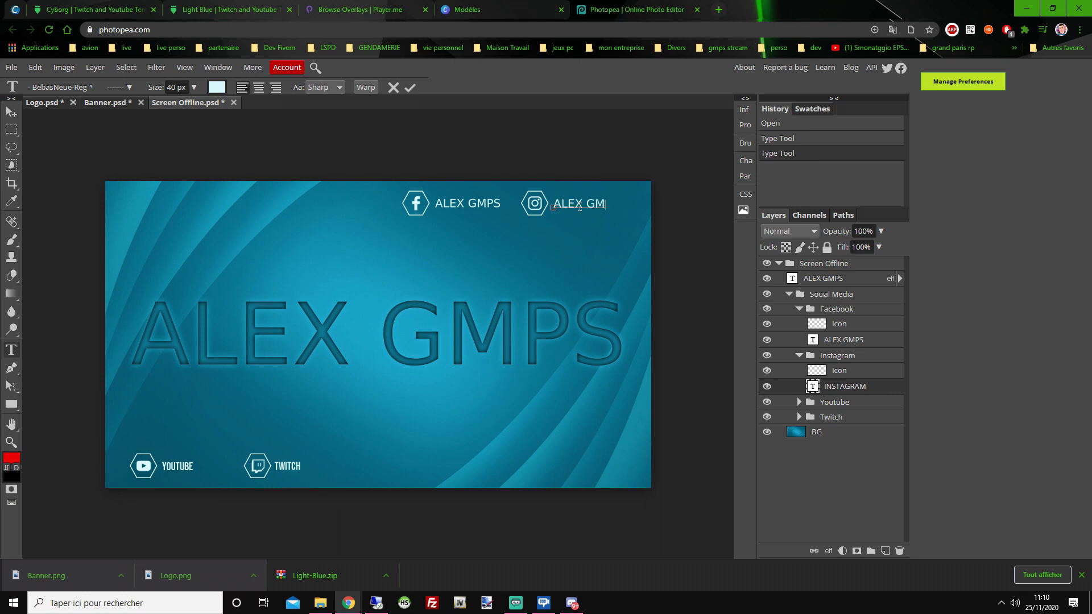
pyautogui.click(11, 112)
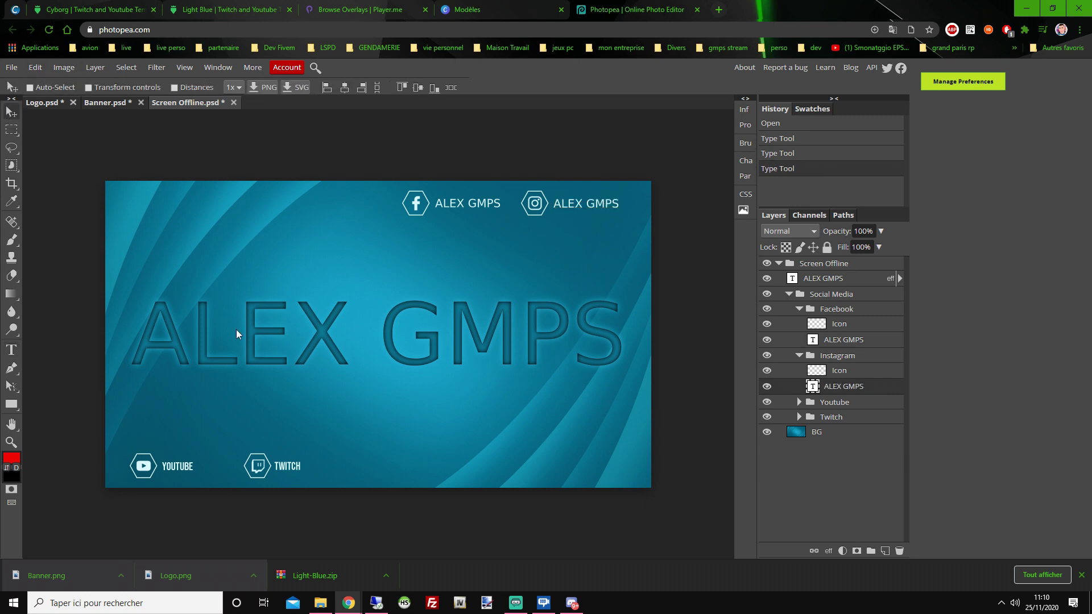
# Replace the offline screen's YouTube and Twitch labels with the channel name in capitals and commit each one.
pyautogui.doubleClick(177, 468)
pyautogui.write('ALEX GMPS')
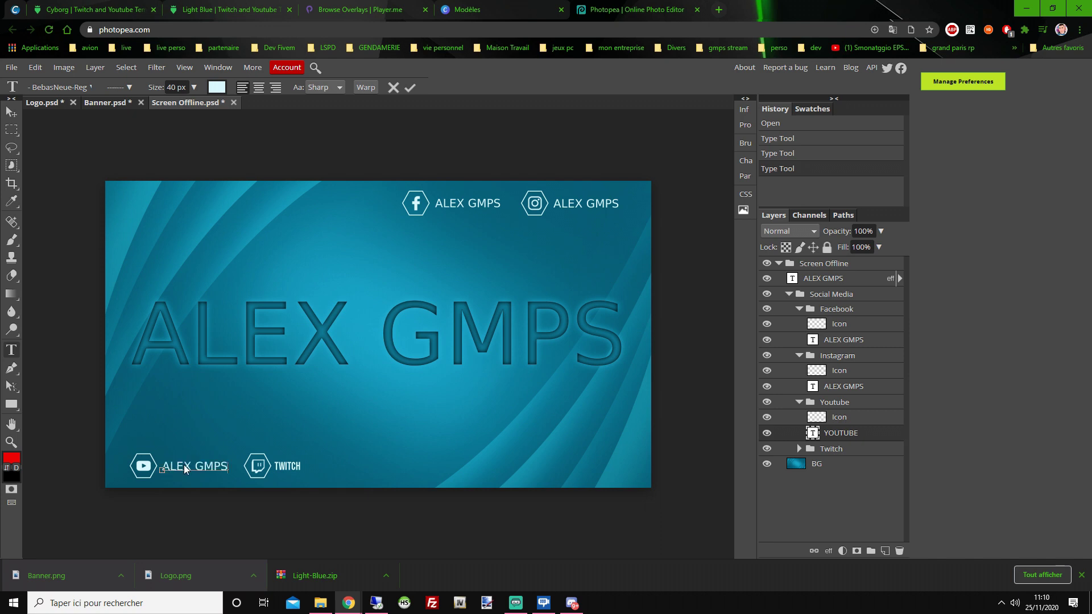
pyautogui.click(10, 112)
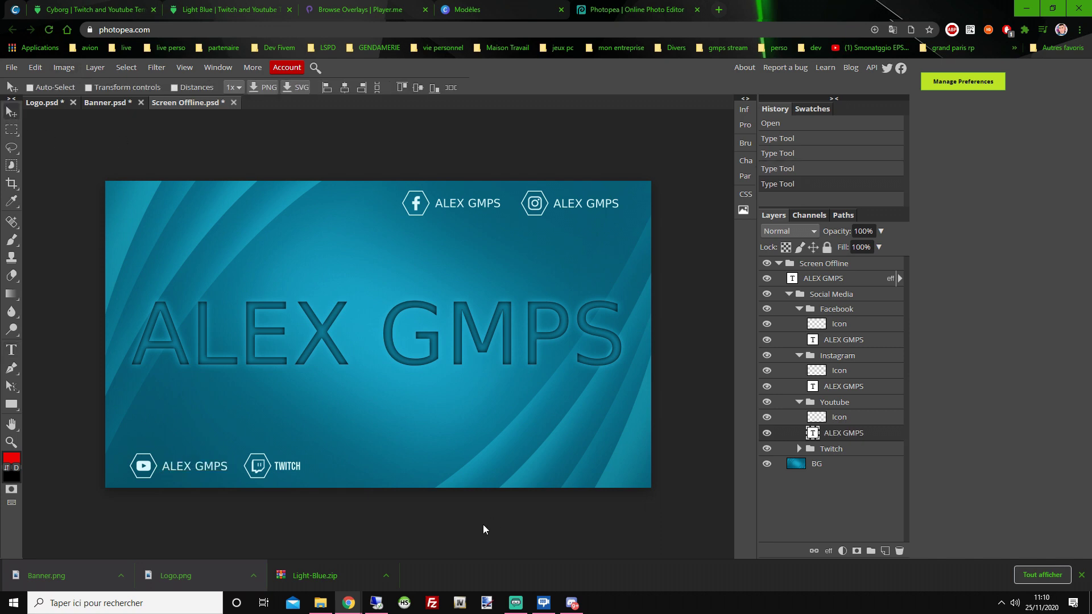
pyautogui.doubleClick(294, 469)
pyautogui.write('A')
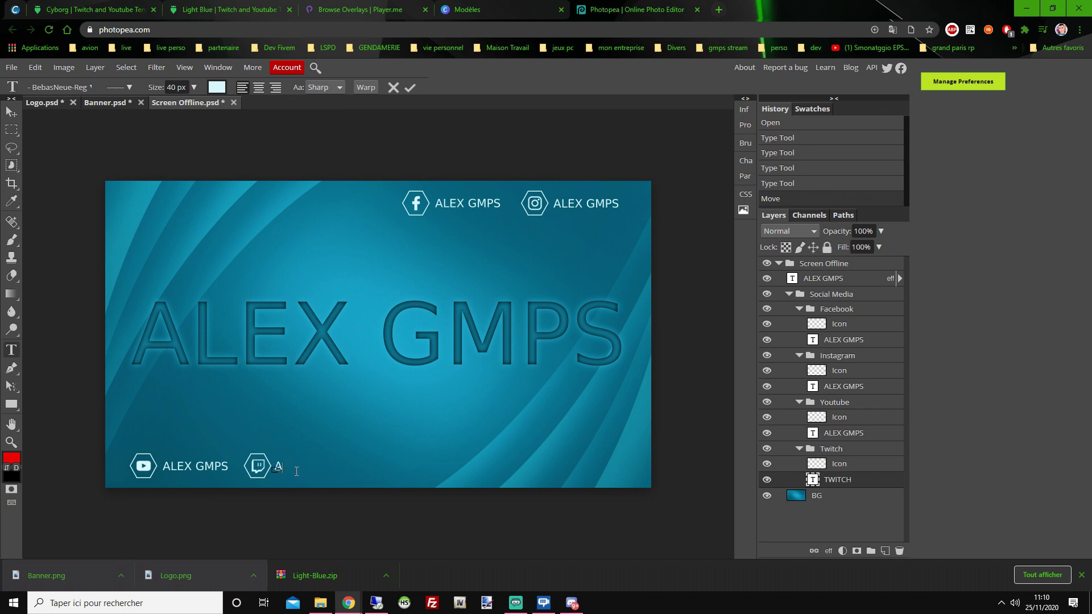
pyautogui.write('LEX GMPS')
pyautogui.click(12, 111)
# Export the offline screen as a 1920 × 1080 px PNG named Screen Offline in the tuto overlay folder.
pyautogui.click(35, 67)
pyautogui.click(11, 68)
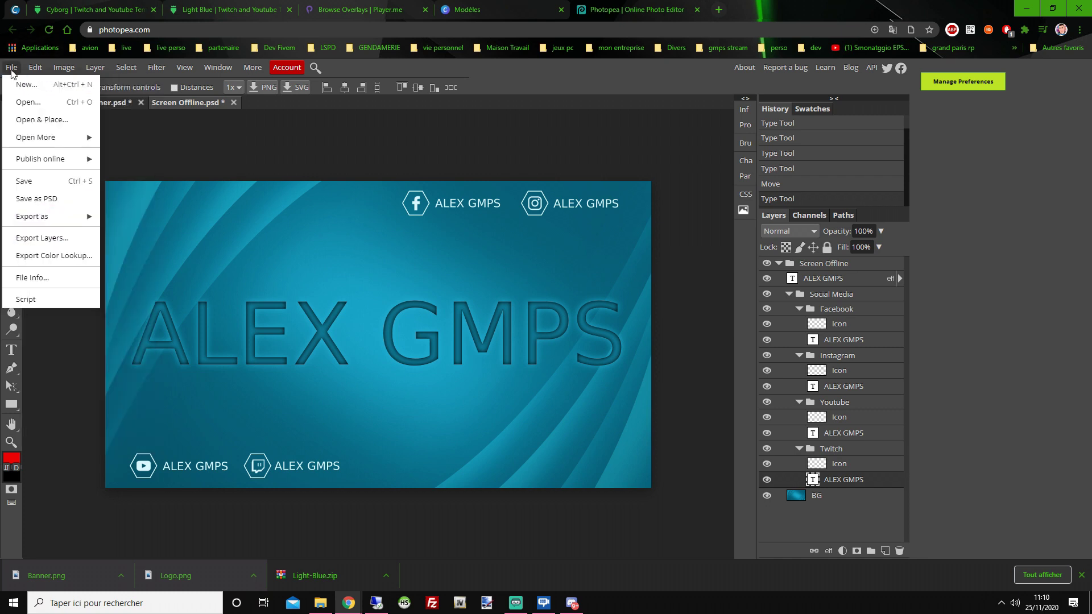
pyautogui.moveTo(75, 221)
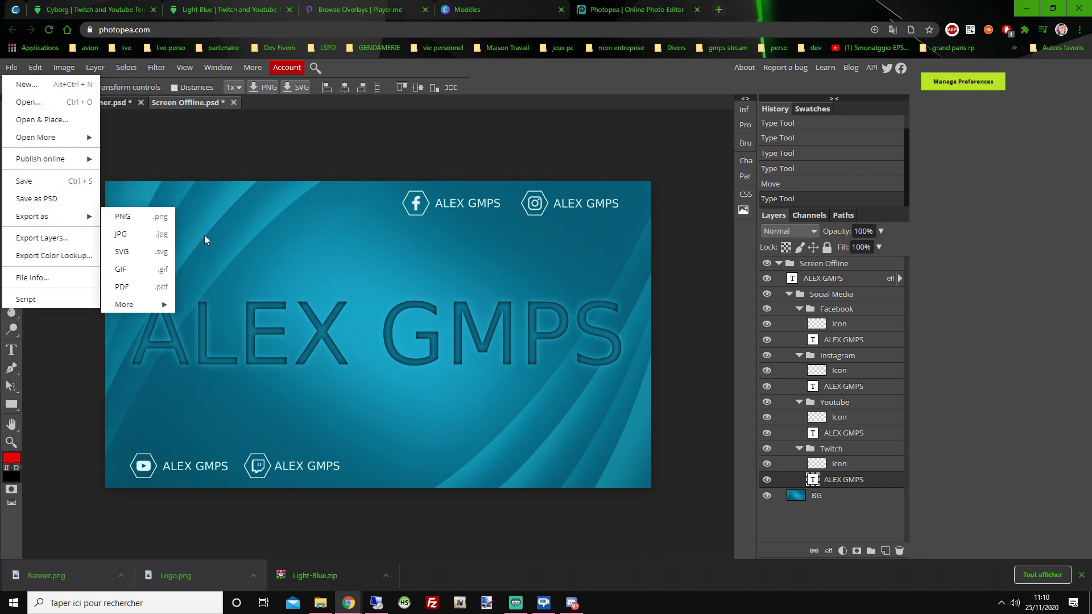
pyautogui.click(165, 223)
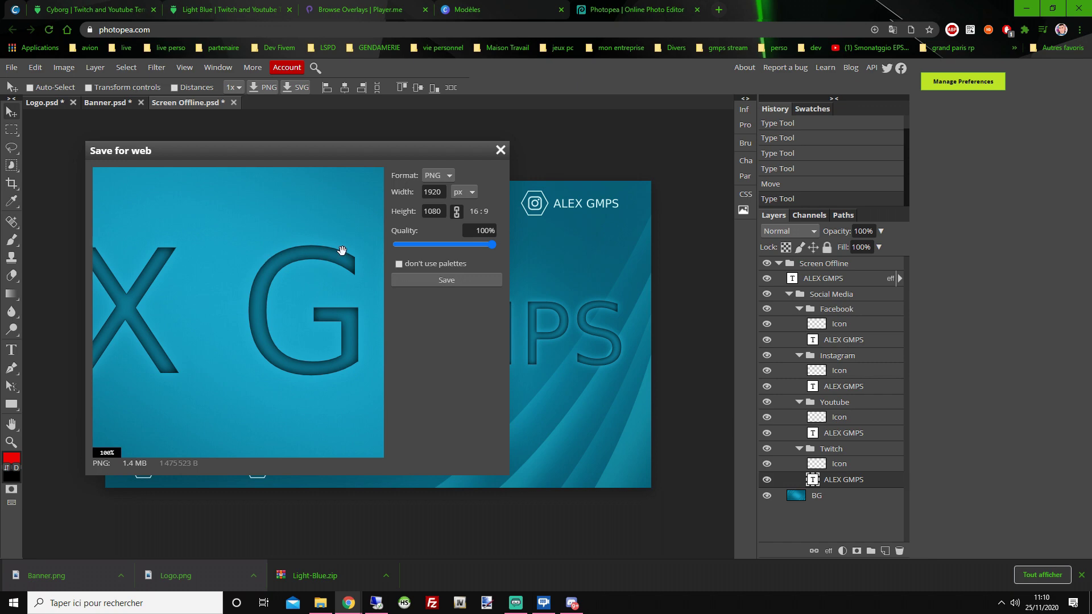
pyautogui.click(437, 283)
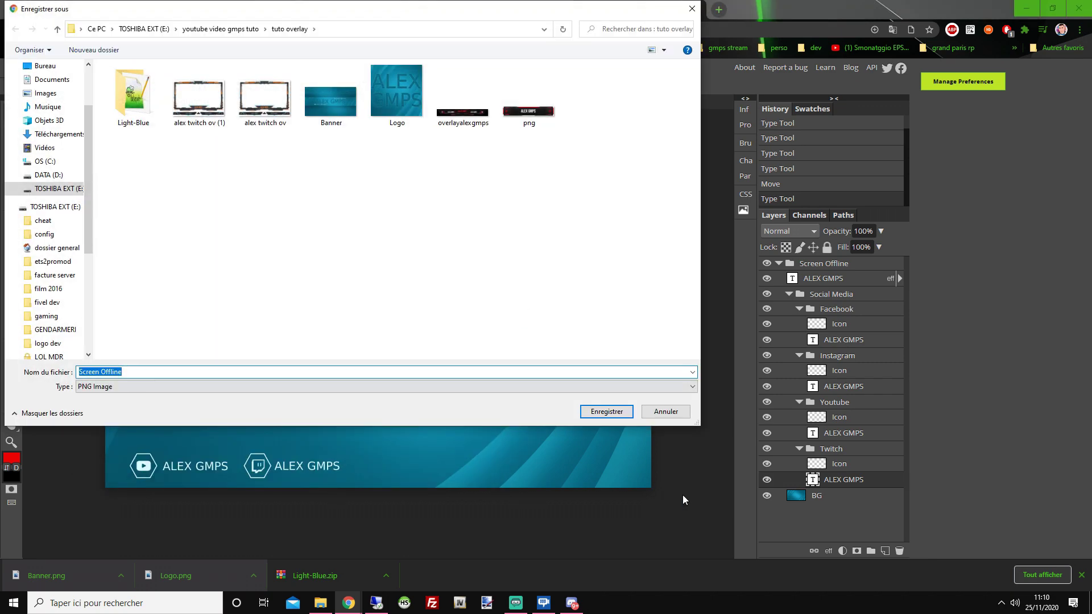
pyautogui.click(604, 413)
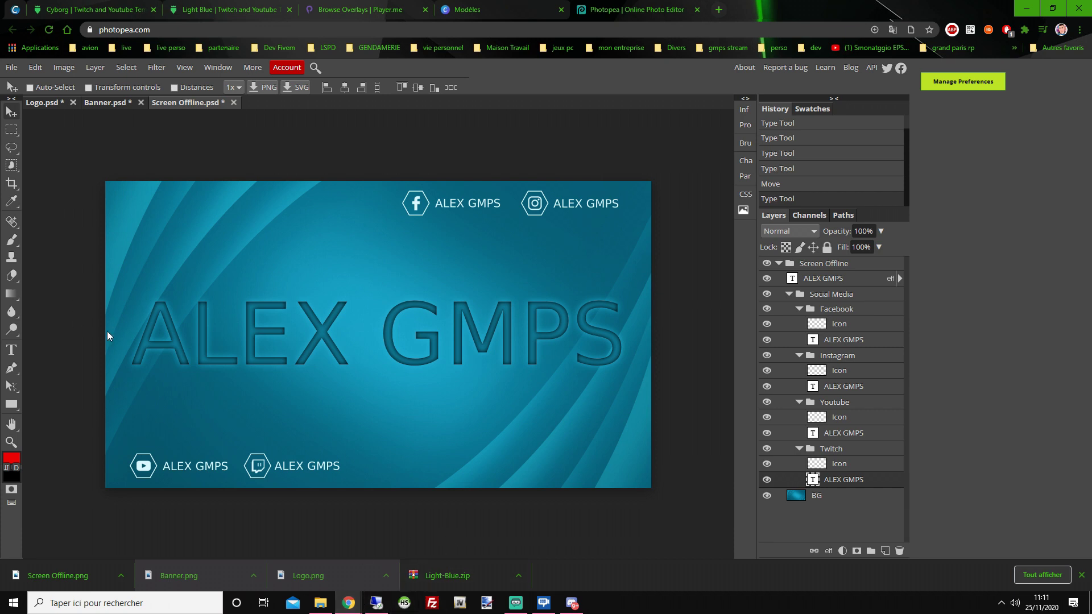
# Close the wdflat Light Blue product page and switch to Player.me's overlay browser.
pyautogui.click(111, 28)
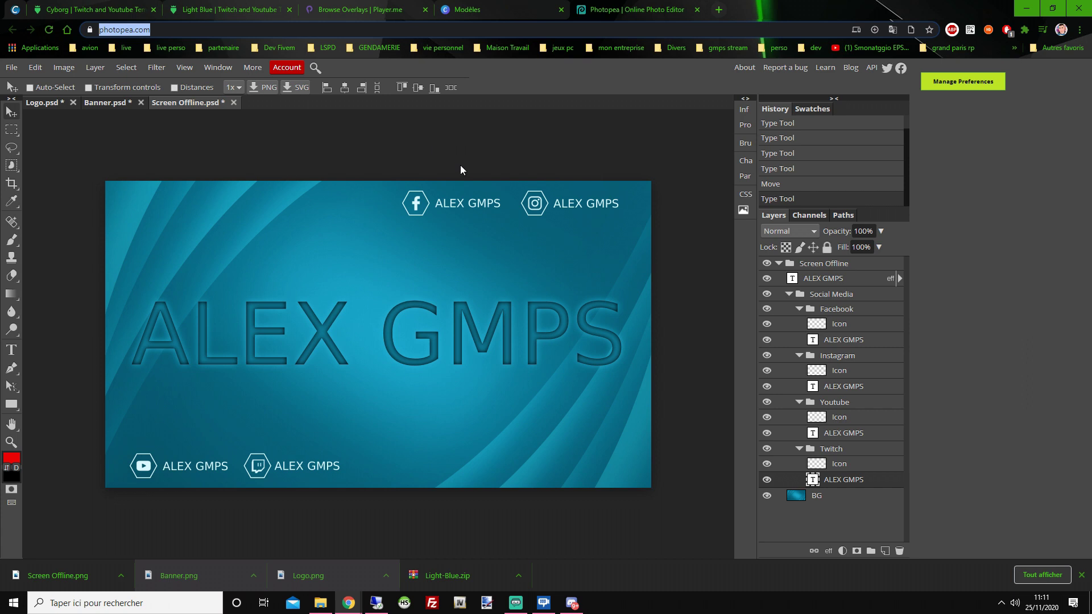
pyautogui.click(256, 138)
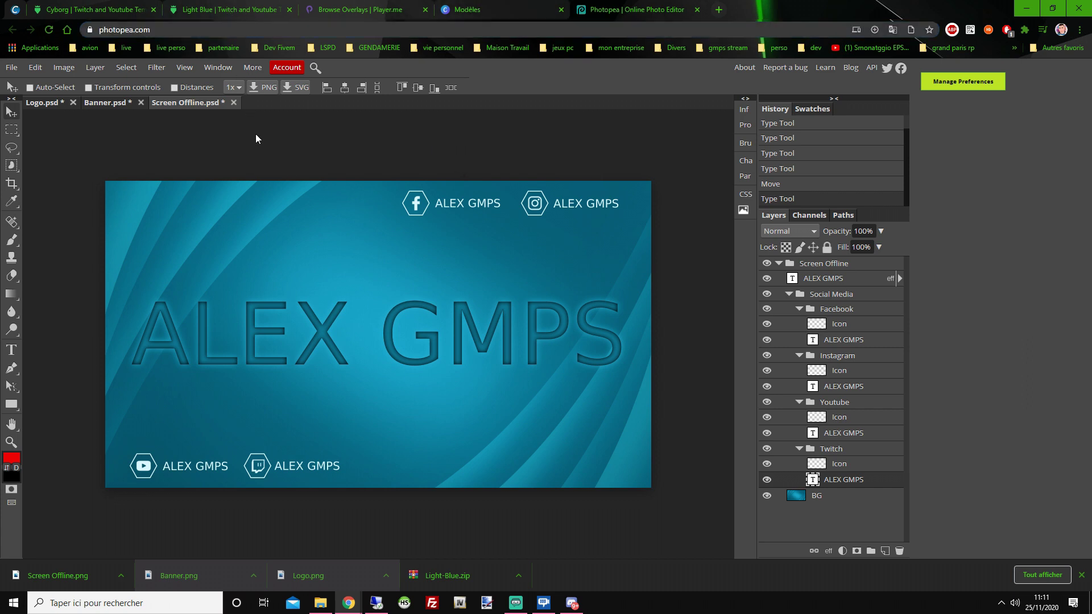
pyautogui.click(107, 11)
pyautogui.click(189, 13)
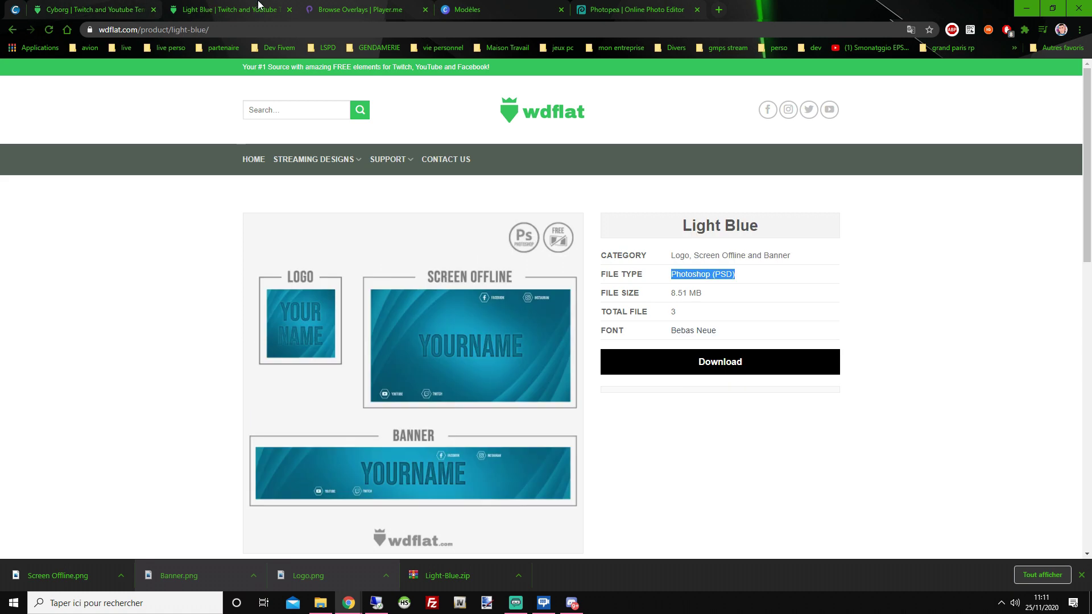
pyautogui.click(289, 10)
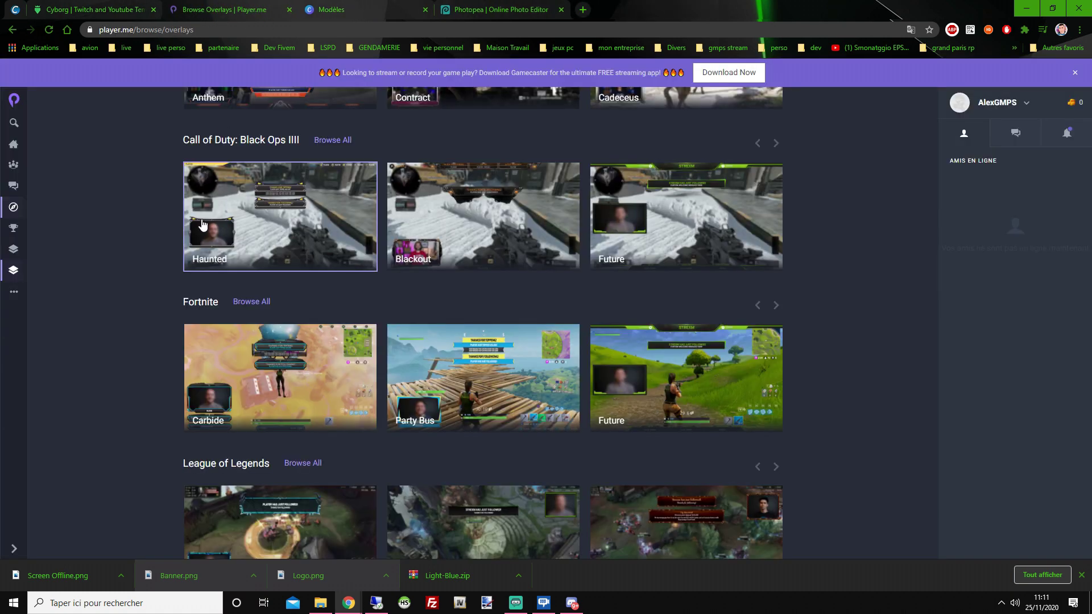
# Browse Player.me's overlay gallery and examine the designs offered for the different games.
pyautogui.click(134, 33)
pyautogui.moveTo(139, 30); pyautogui.dragTo(184, 30)
pyautogui.click(156, 136)
pyautogui.scroll(4, 817, 288)
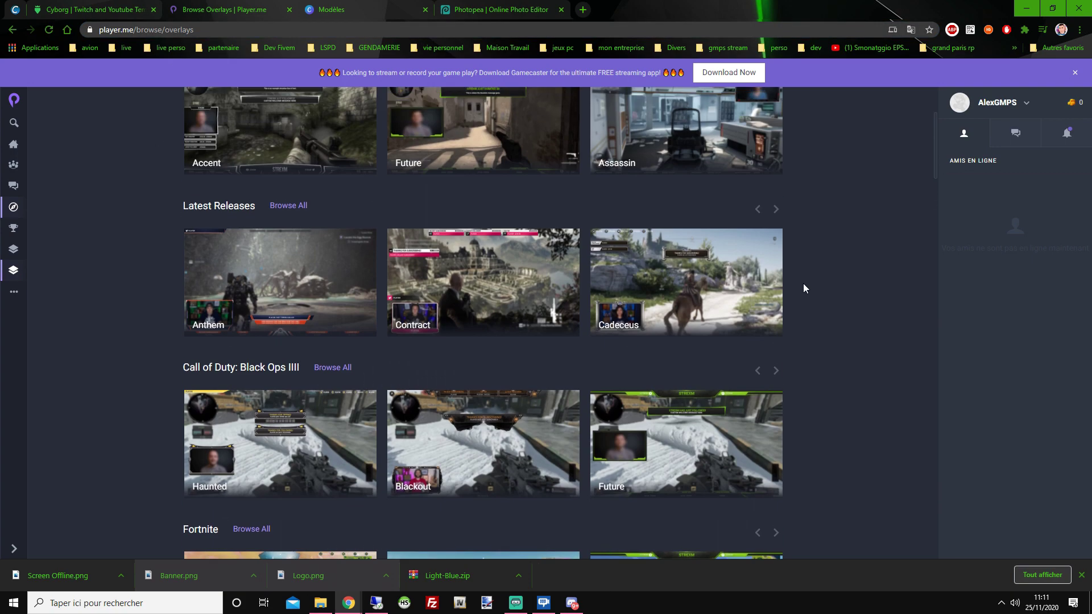
pyautogui.scroll(3, 398, 256)
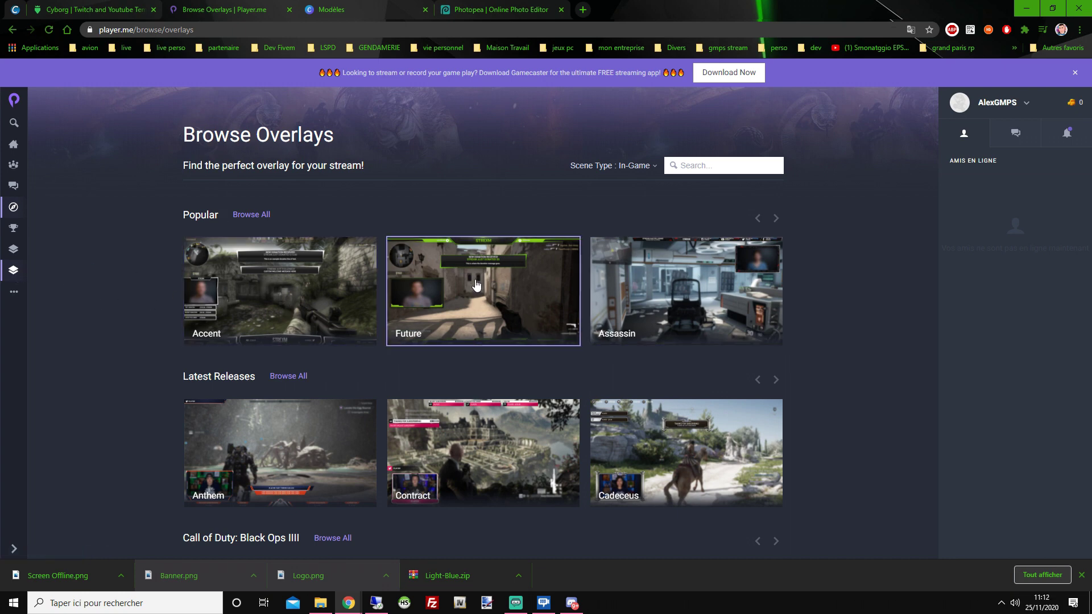
pyautogui.scroll(-15, 489, 295)
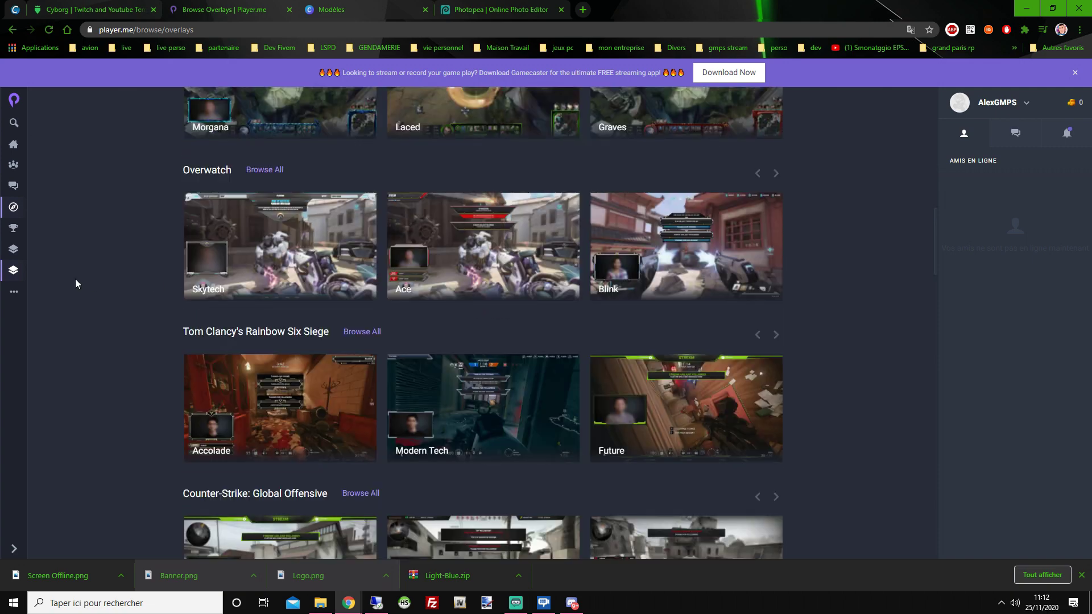
pyautogui.scroll(10, 222, 375)
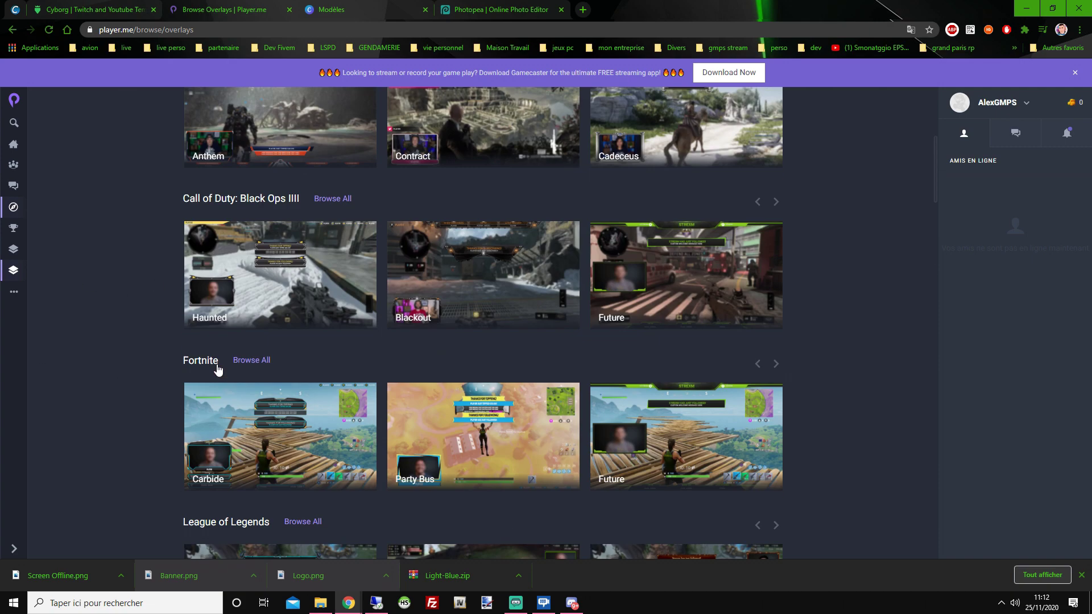
pyautogui.scroll(-8, 489, 449)
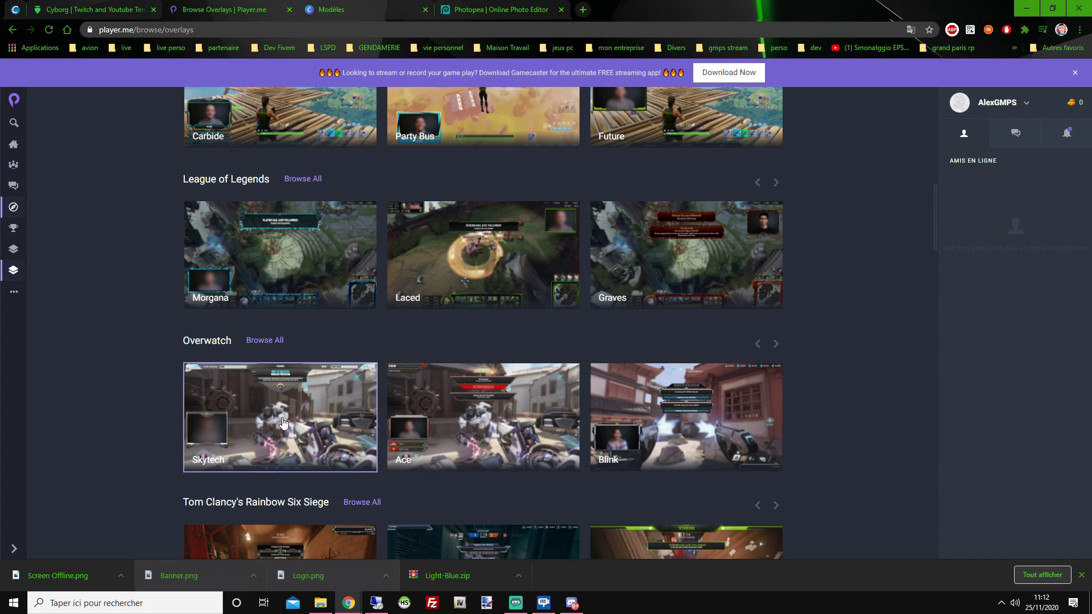
pyautogui.scroll(-7, 284, 424)
pyautogui.scroll(-8, 409, 415)
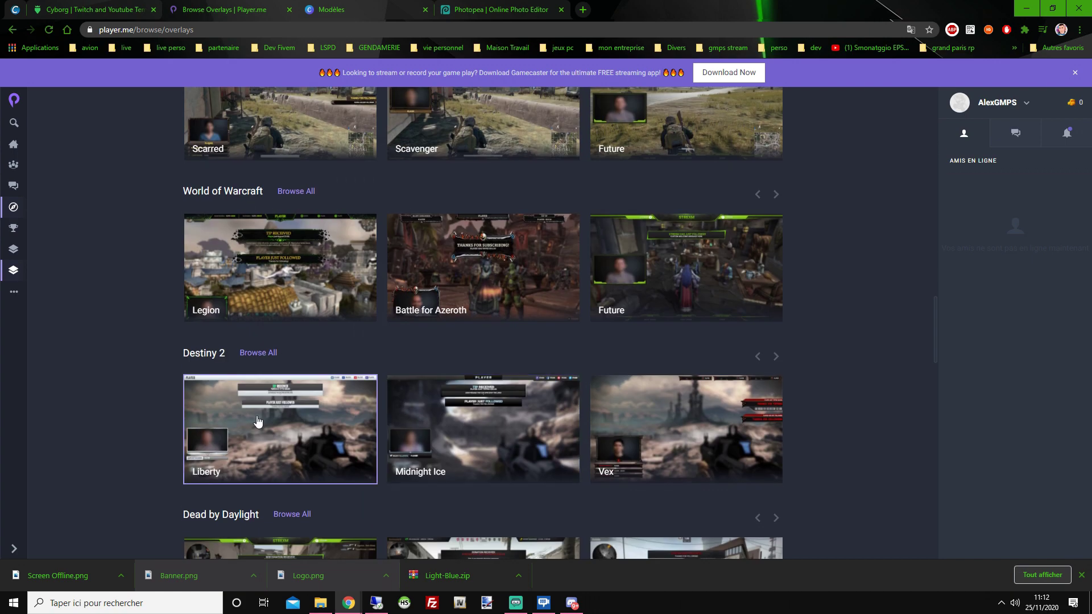
pyautogui.scroll(8, 256, 364)
# Add all three overlays of the Counter-Strike: Global Offensive Future set, with Twitch as the base template.
pyautogui.click(313, 310)
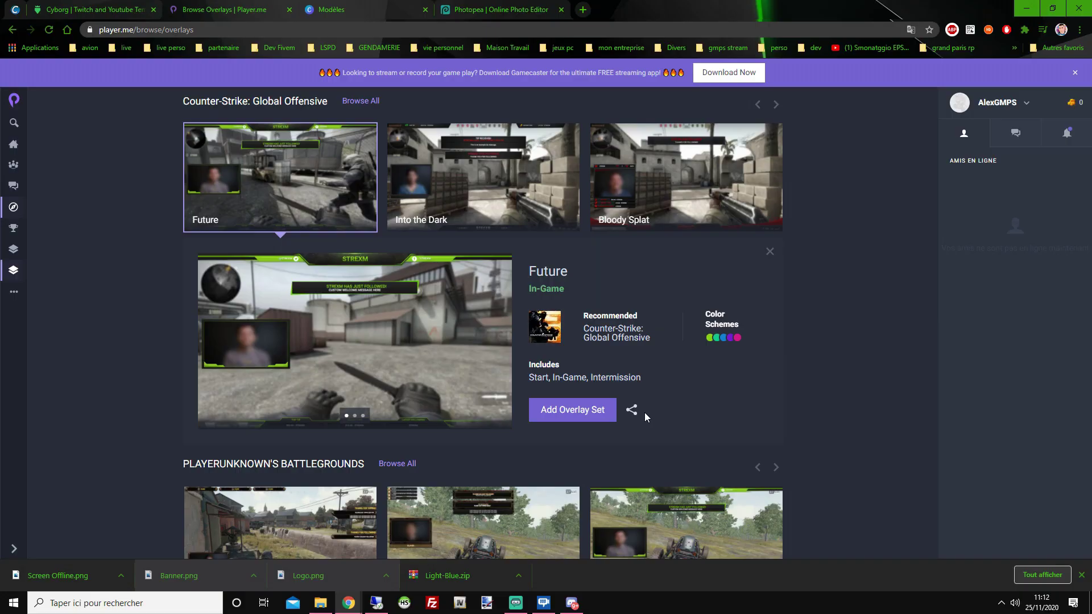
pyautogui.click(577, 408)
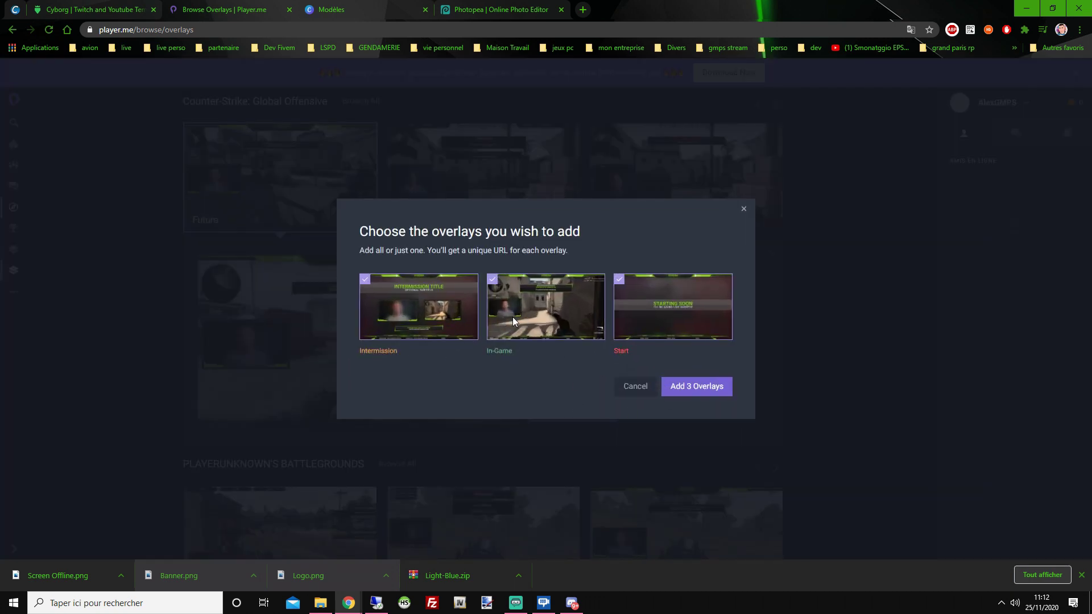
pyautogui.click(712, 387)
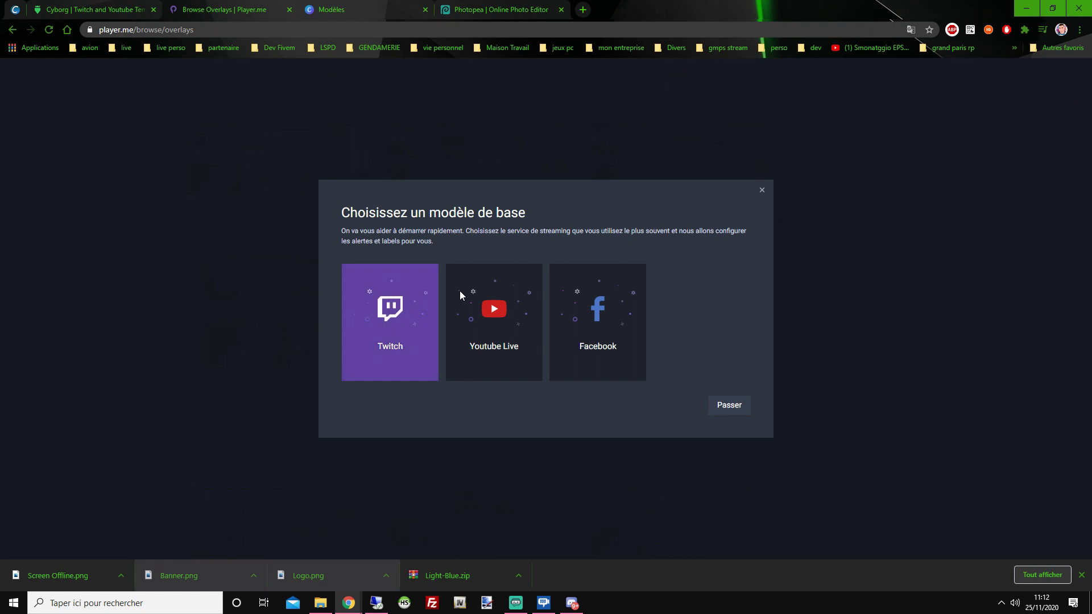
pyautogui.click(392, 316)
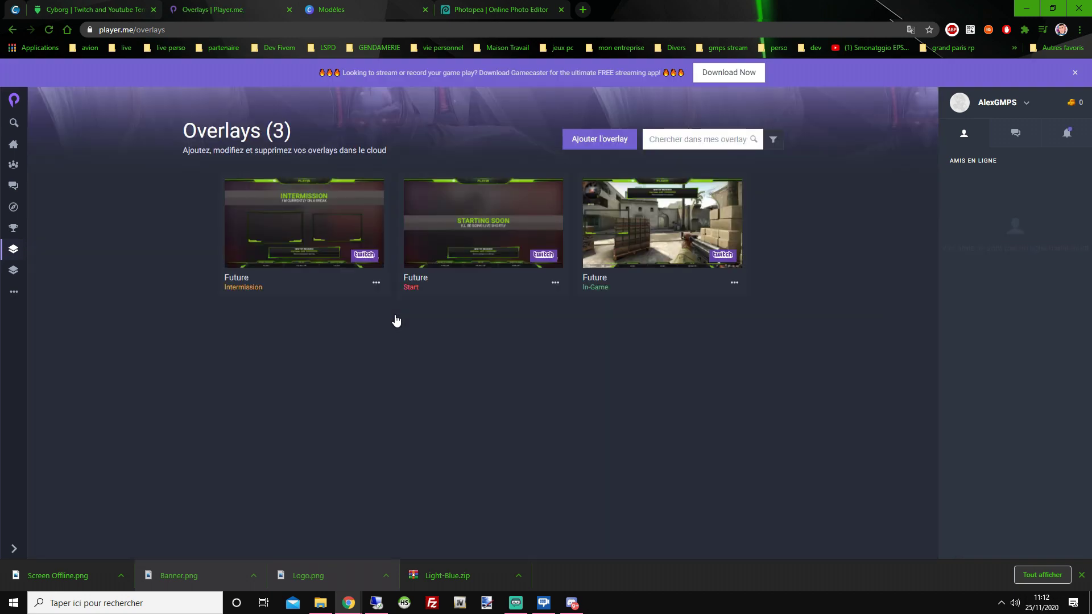
# Open the Future Intermission overlay in the Player.me editor.
pyautogui.moveTo(422, 288)
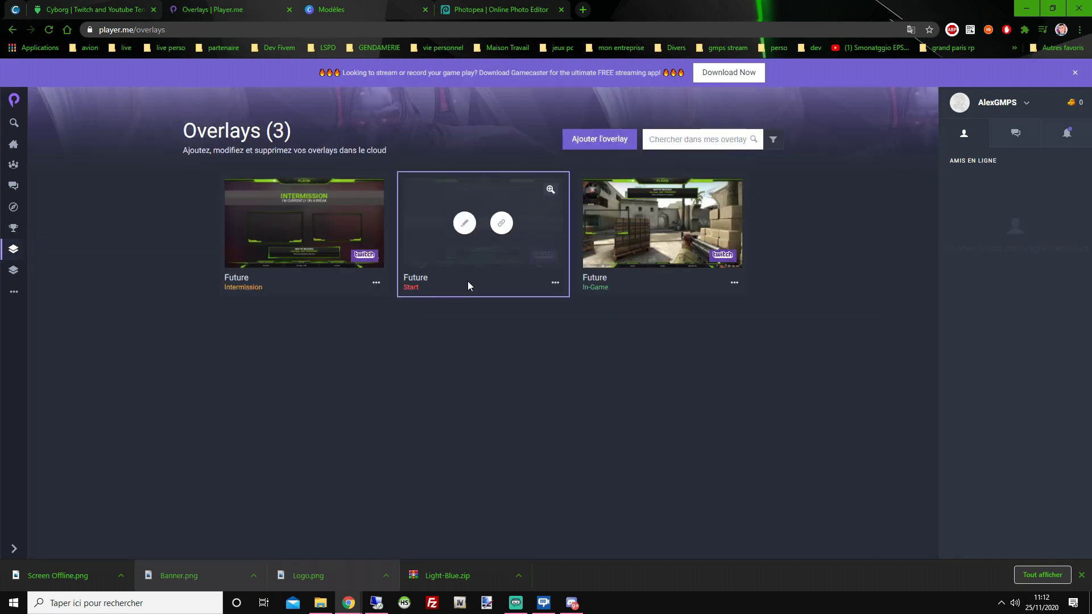
pyautogui.moveTo(285, 252)
pyautogui.click(285, 223)
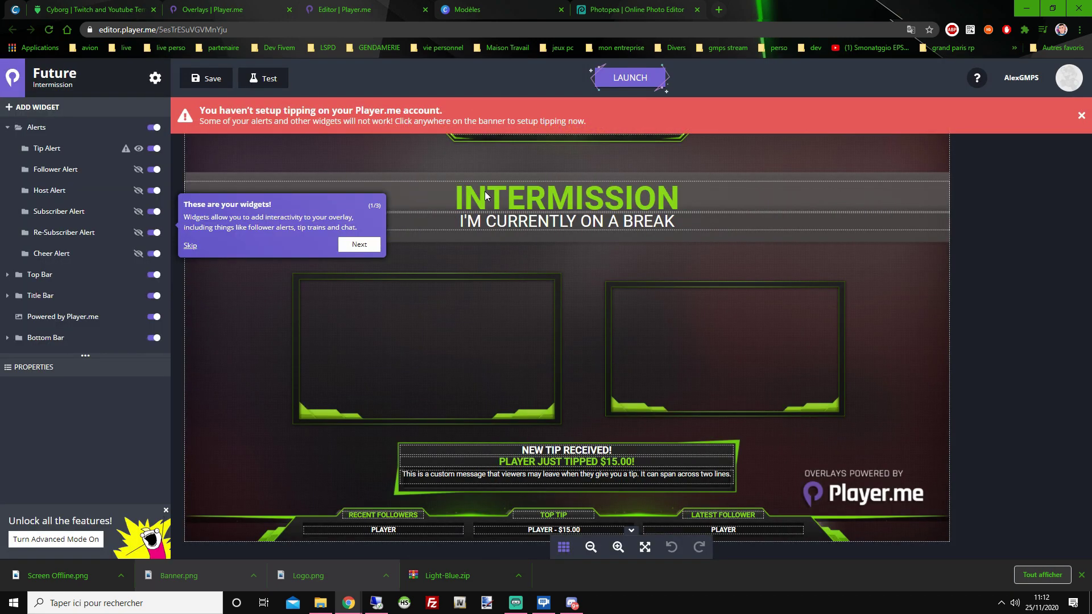
# Dismiss the widget introduction tour and select the Intermission overlay's Title Bar group.
pyautogui.click(387, 203)
pyautogui.click(361, 243)
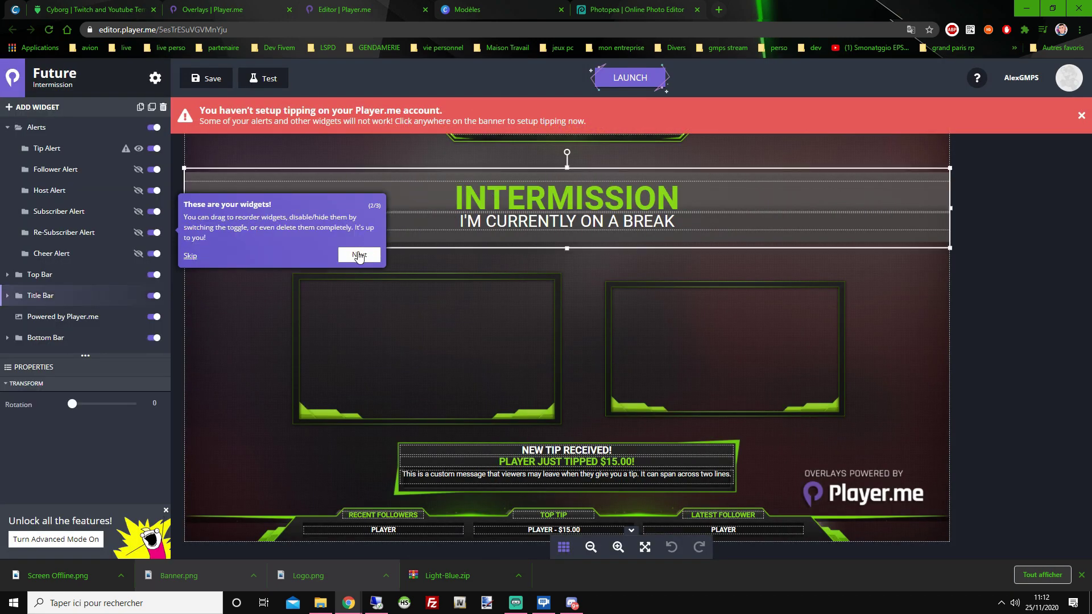
pyautogui.click(362, 245)
pyautogui.click(190, 245)
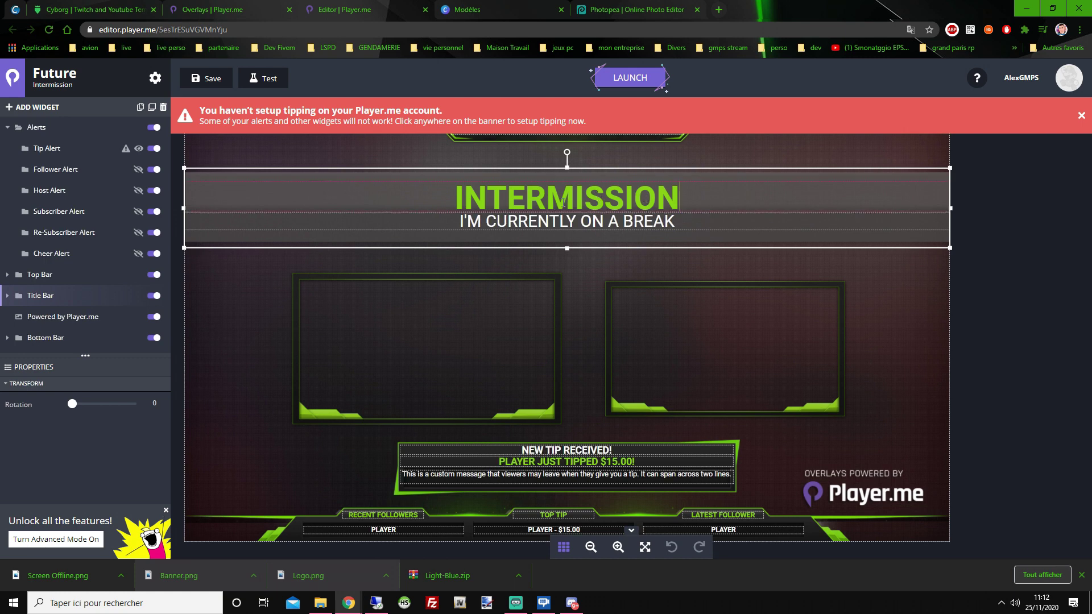
pyautogui.click(530, 233)
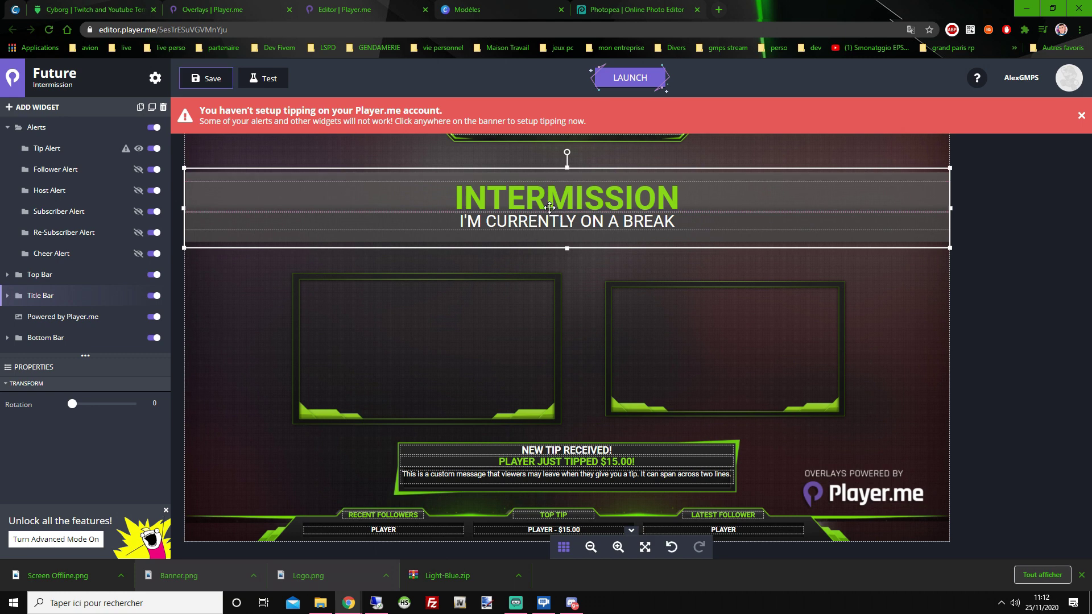